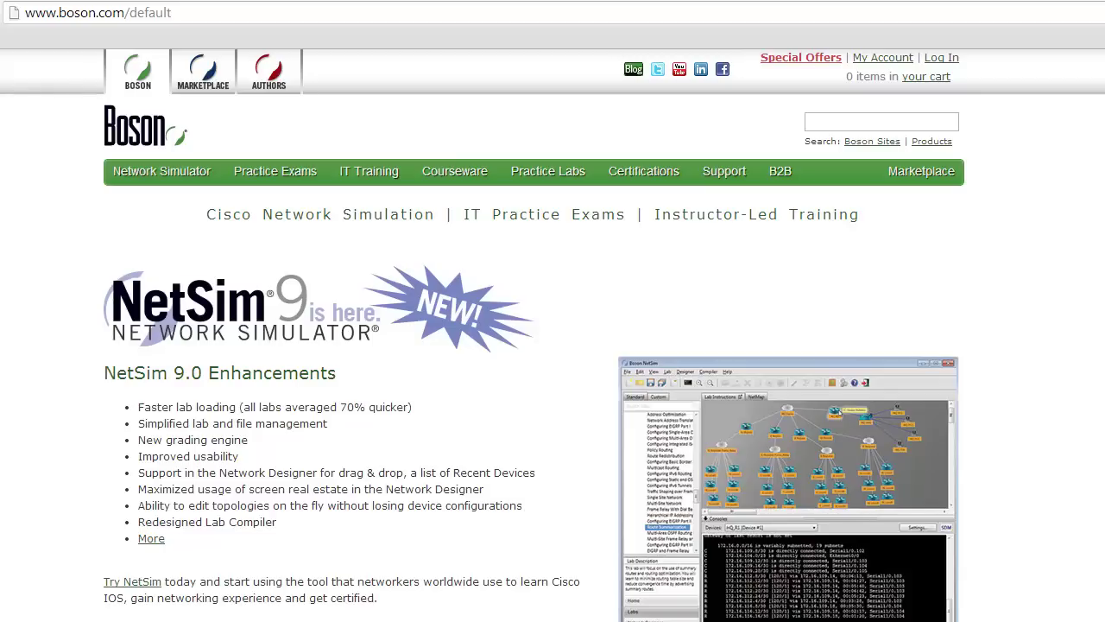
Open the NetSim 9 product page on the Boson site and scroll to its Download Demo button
click(223, 318)
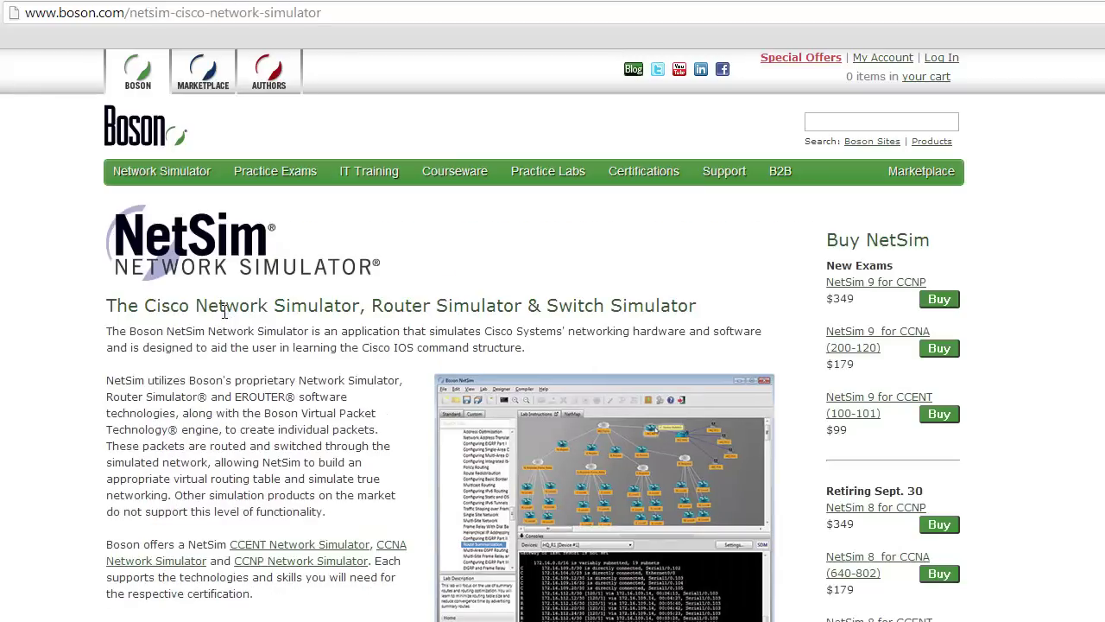
scroll(488, 389, down, 2)
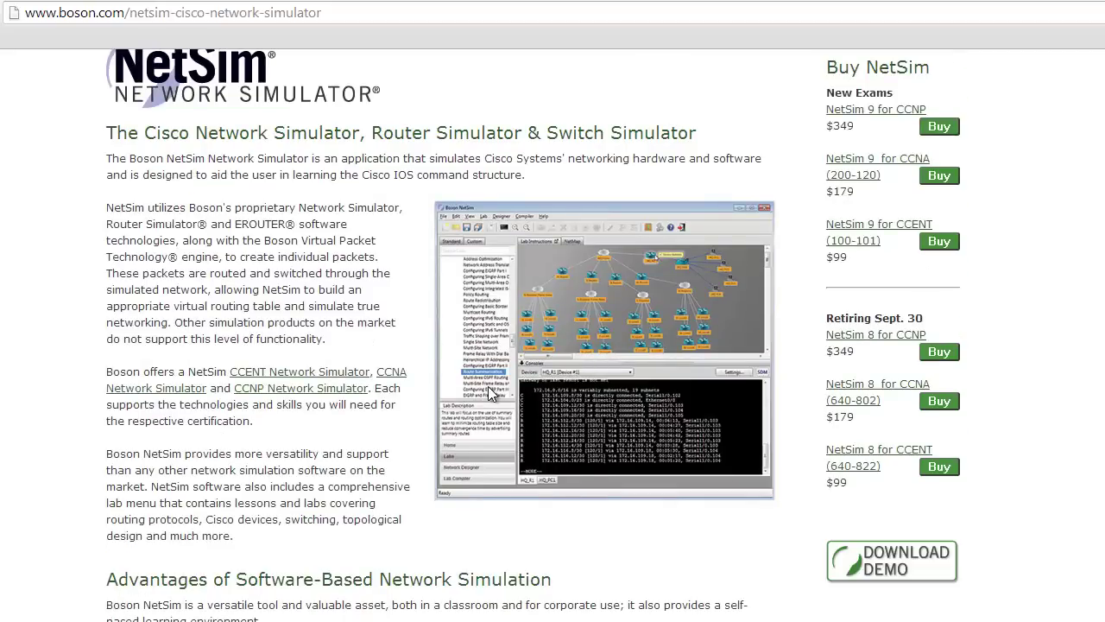
scroll(488, 386, down, 1)
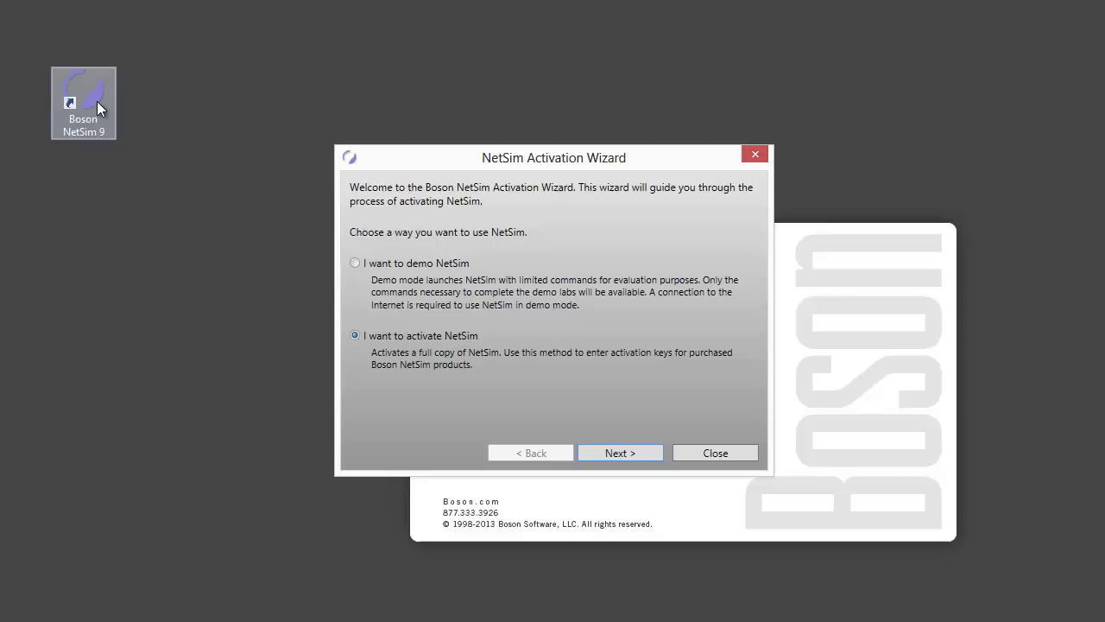
Select 'I want to demo NetSim' in the Activation Wizard
click(357, 260)
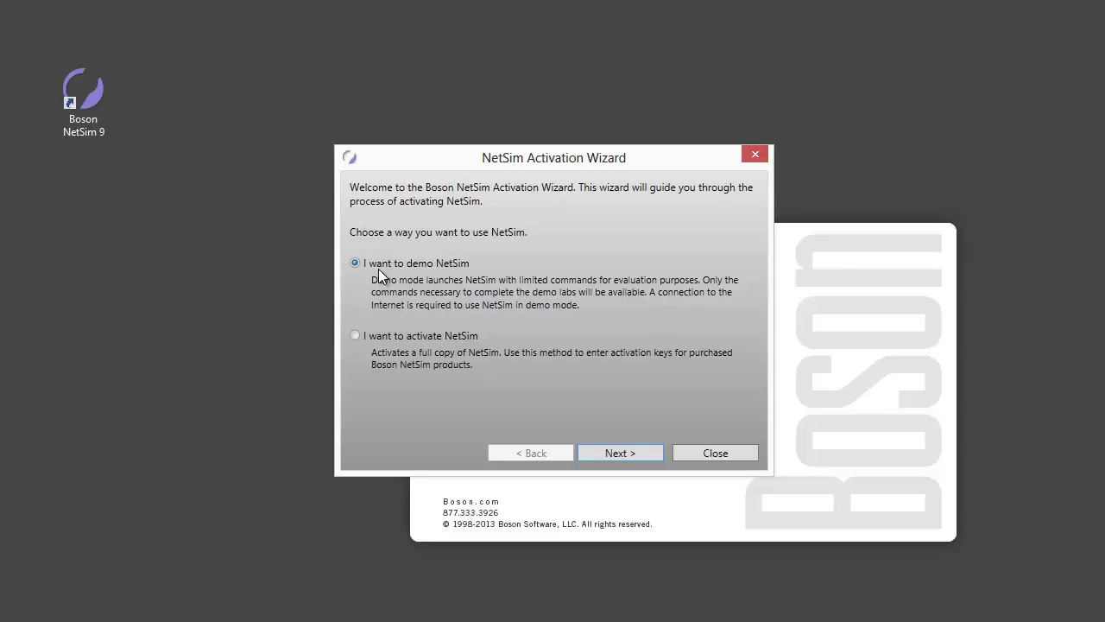
Sign in with the Boson.com account e-mail and password to activate demo mode, then confirm success
click(635, 455)
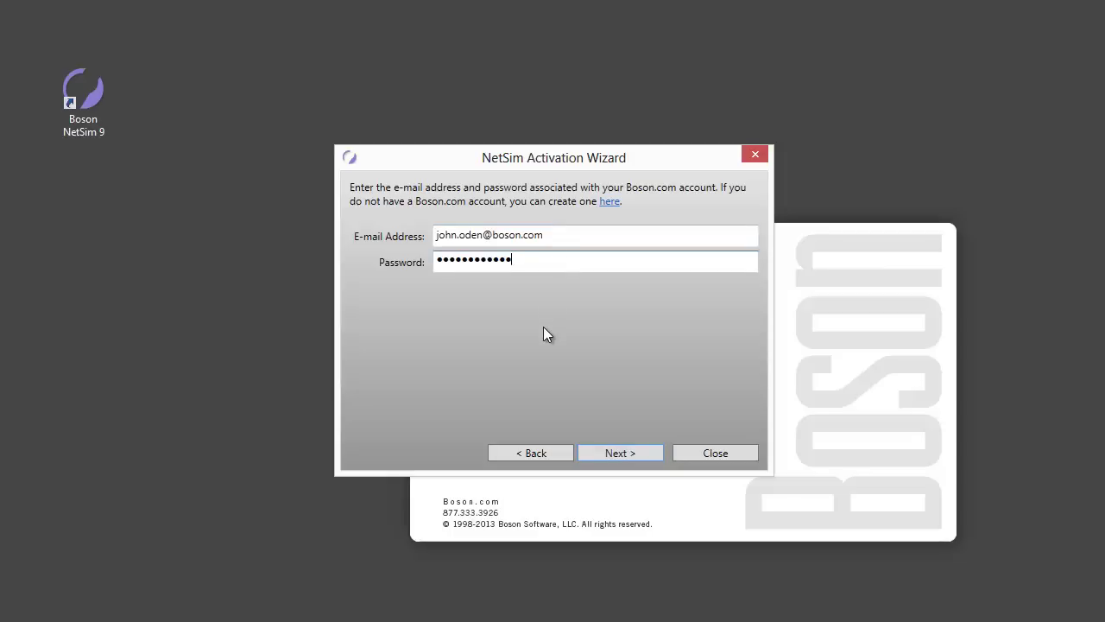
click(630, 451)
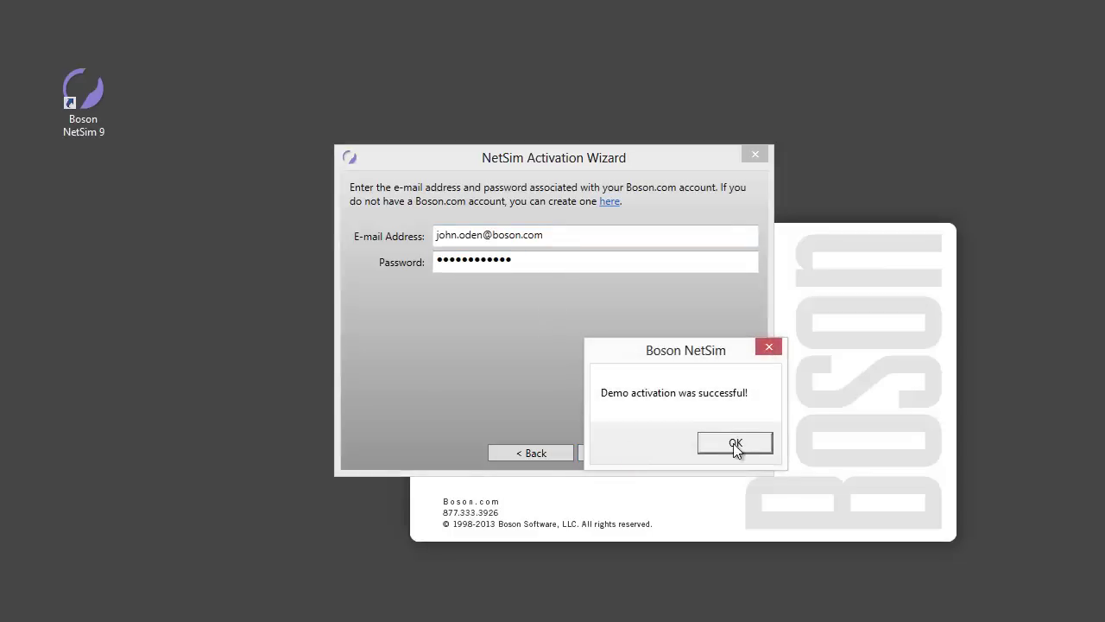
click(735, 444)
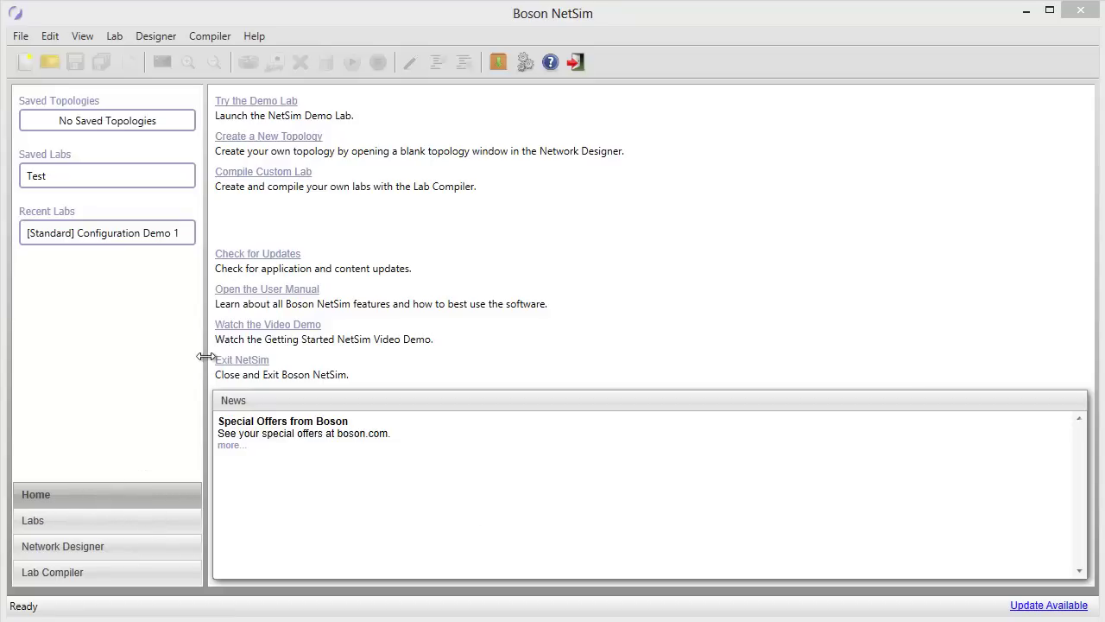
Drag the home screen's side panel splitter left to narrow the side panel
mouse_move(206, 356)
mouse_down()
mouse_move(223, 355)
mouse_move(200, 368)
mouse_up()
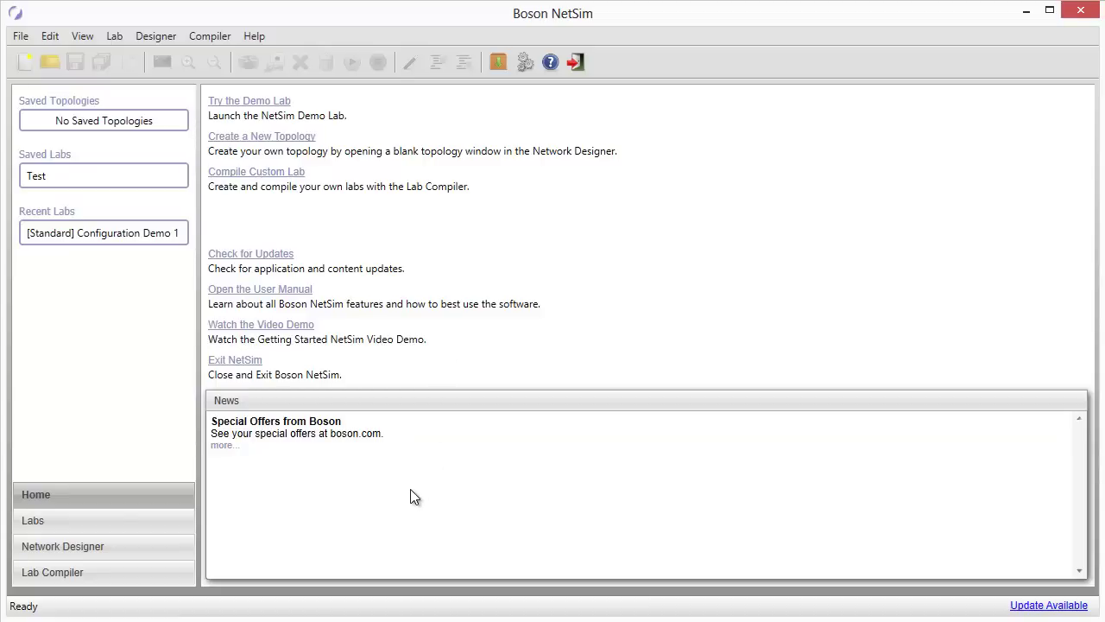
click(58, 523)
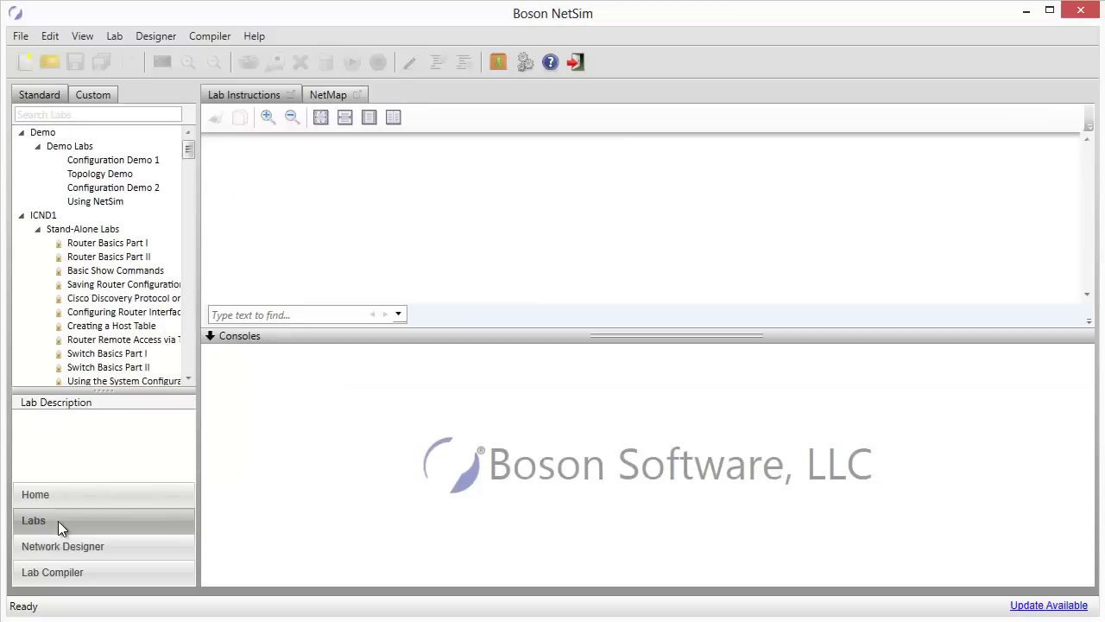
click(67, 545)
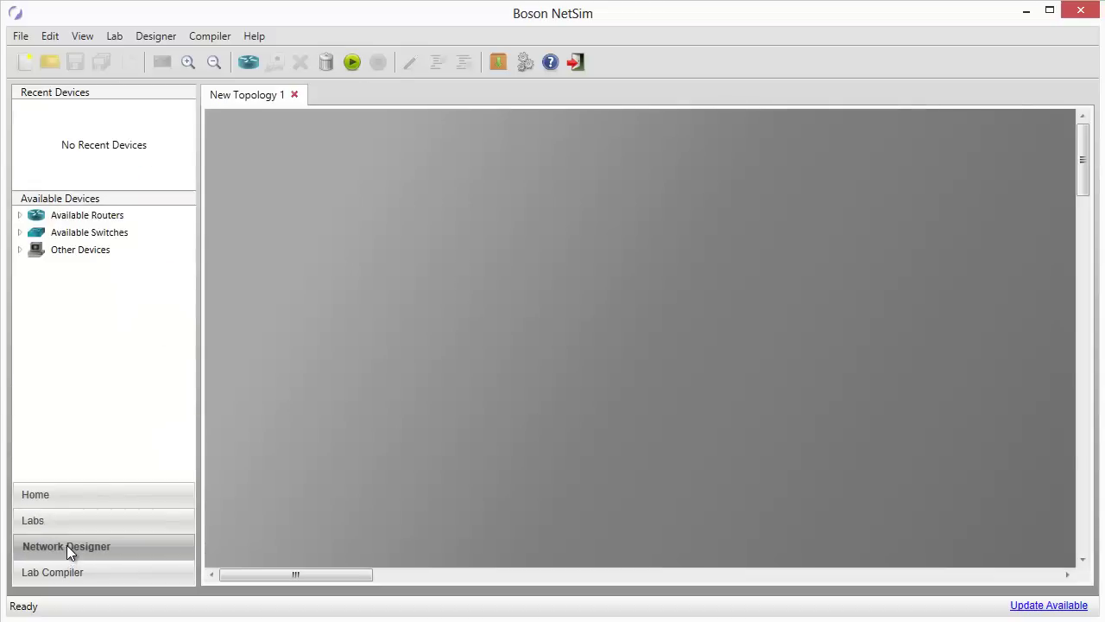
click(64, 576)
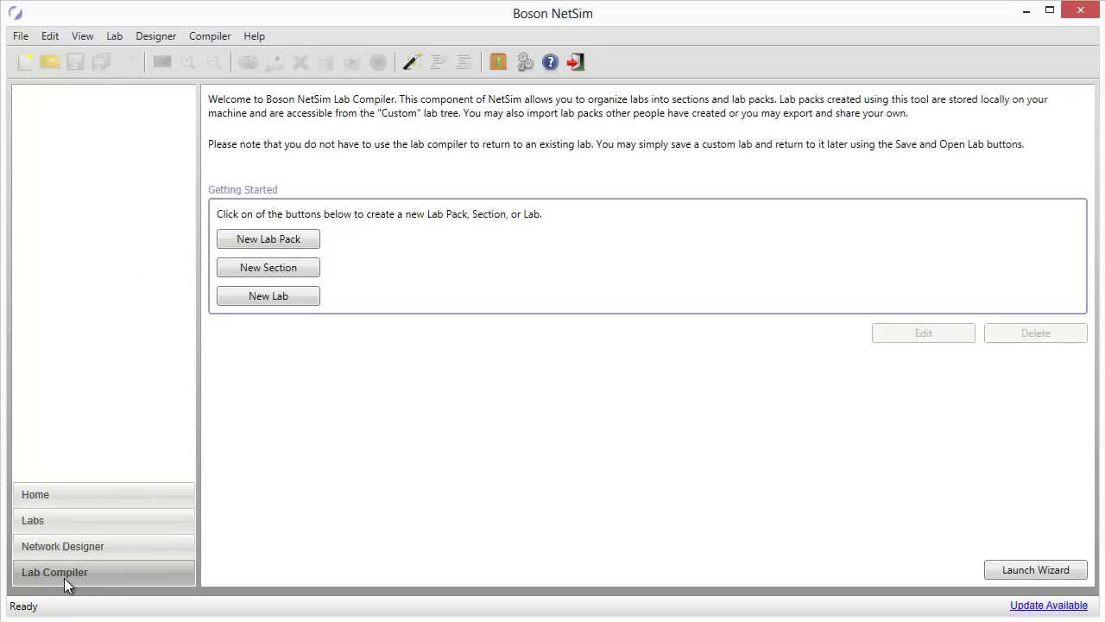
click(44, 523)
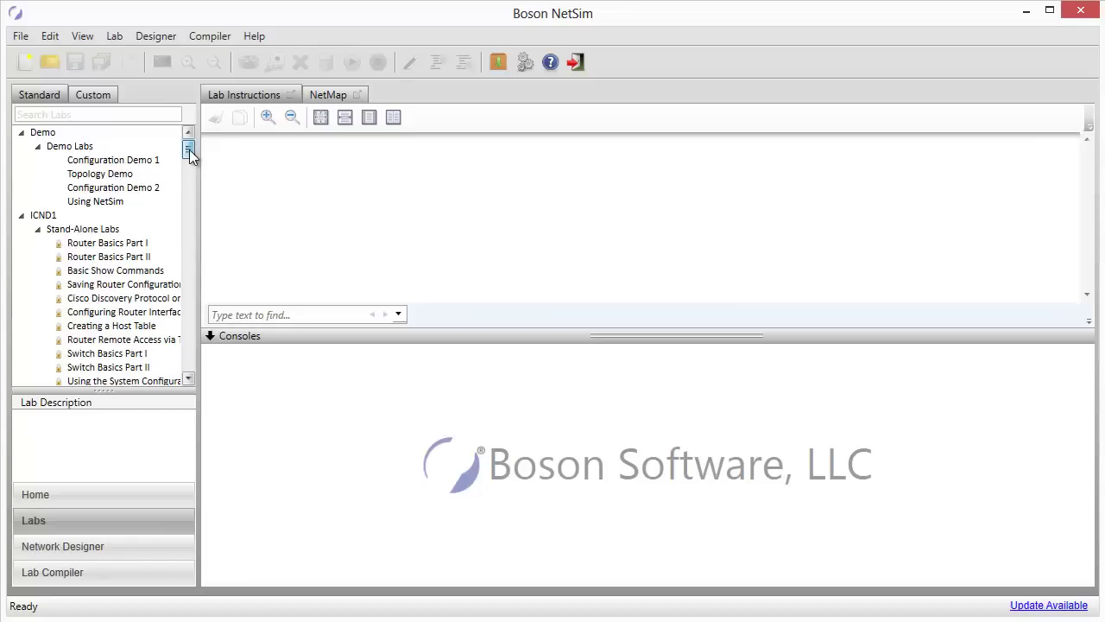
drag(189, 149, 191, 363)
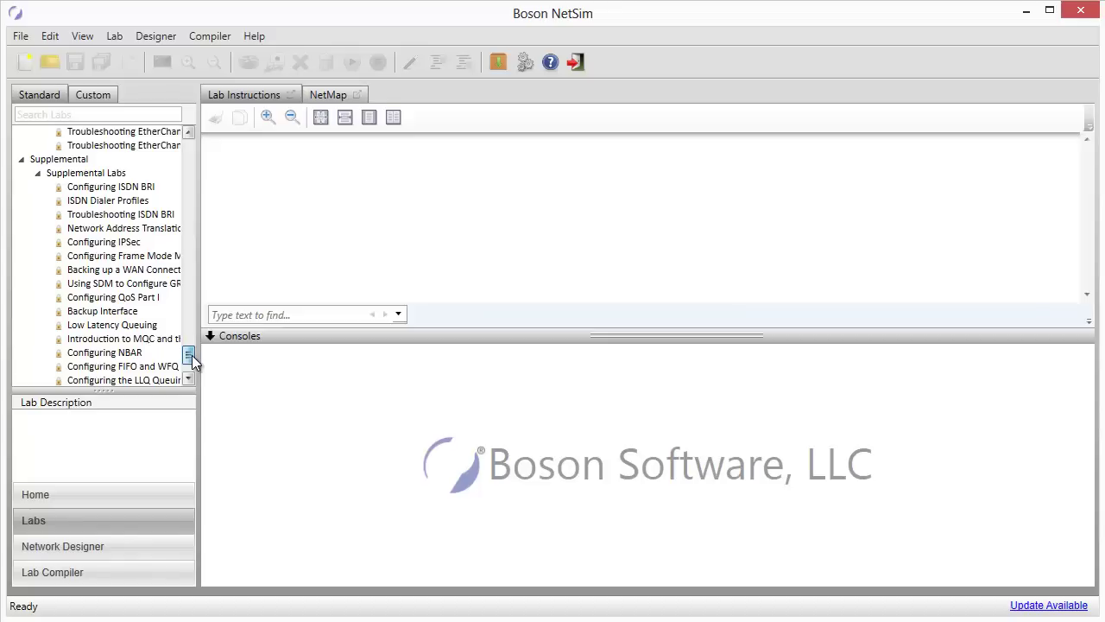
drag(192, 360, 194, 354)
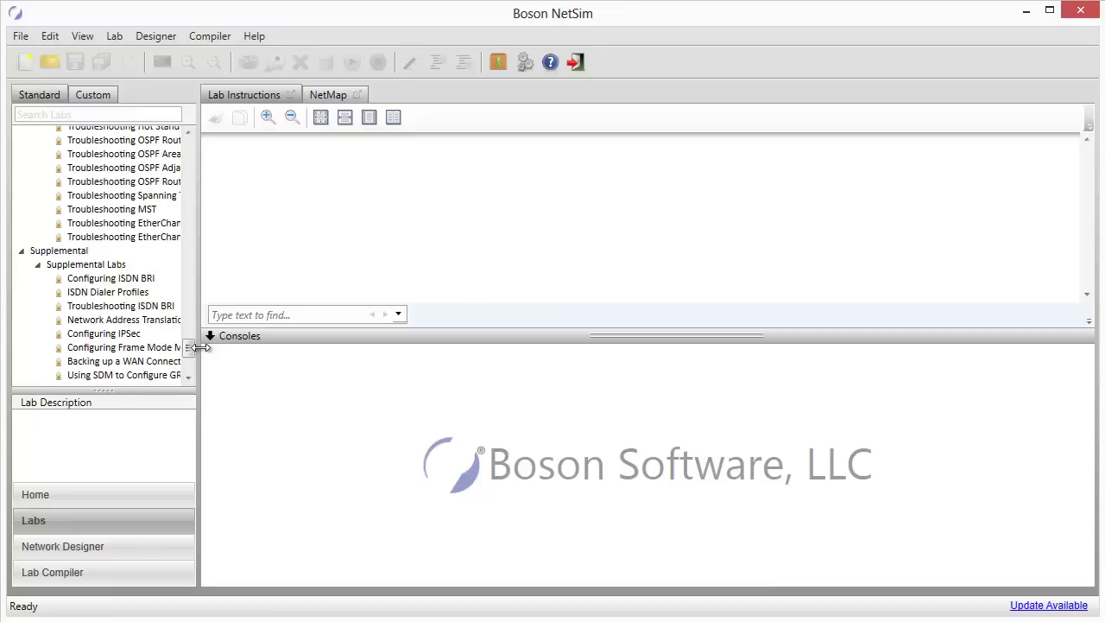
scroll(189, 345, up, 15)
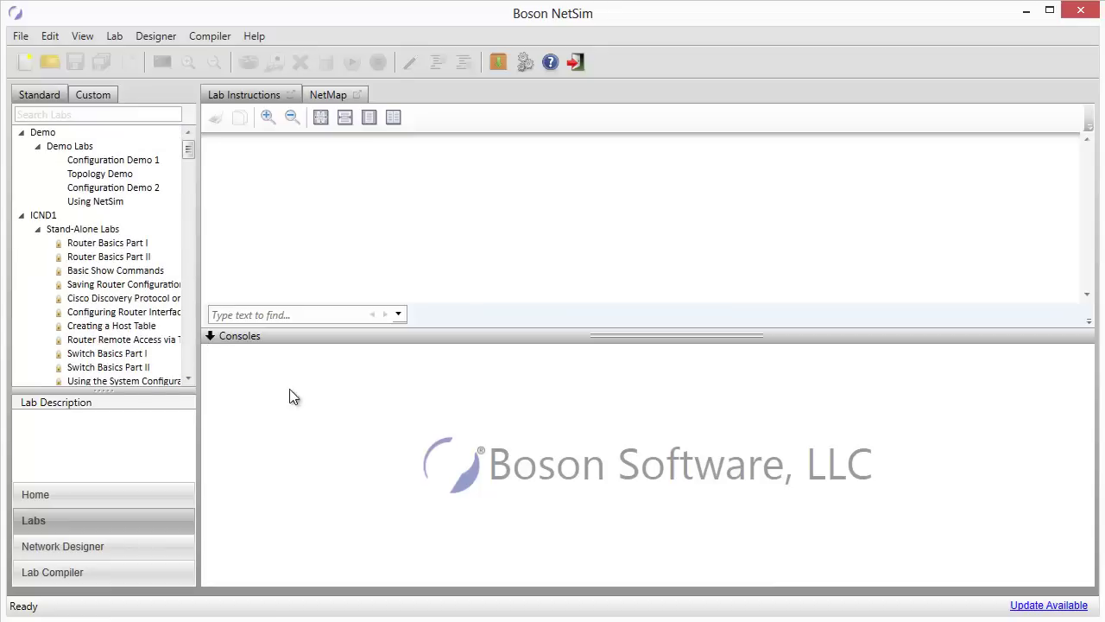
Load Configuration Demo 1, resize the lab tree, and preview other lab descriptions before reselecting it
double_click(101, 161)
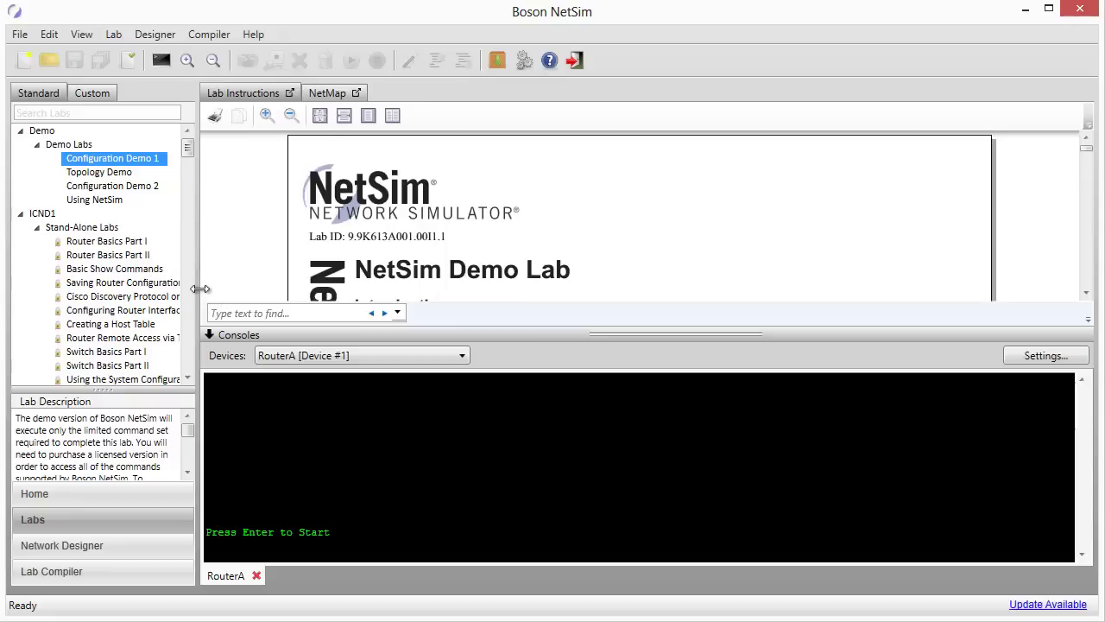
drag(200, 289, 172, 299)
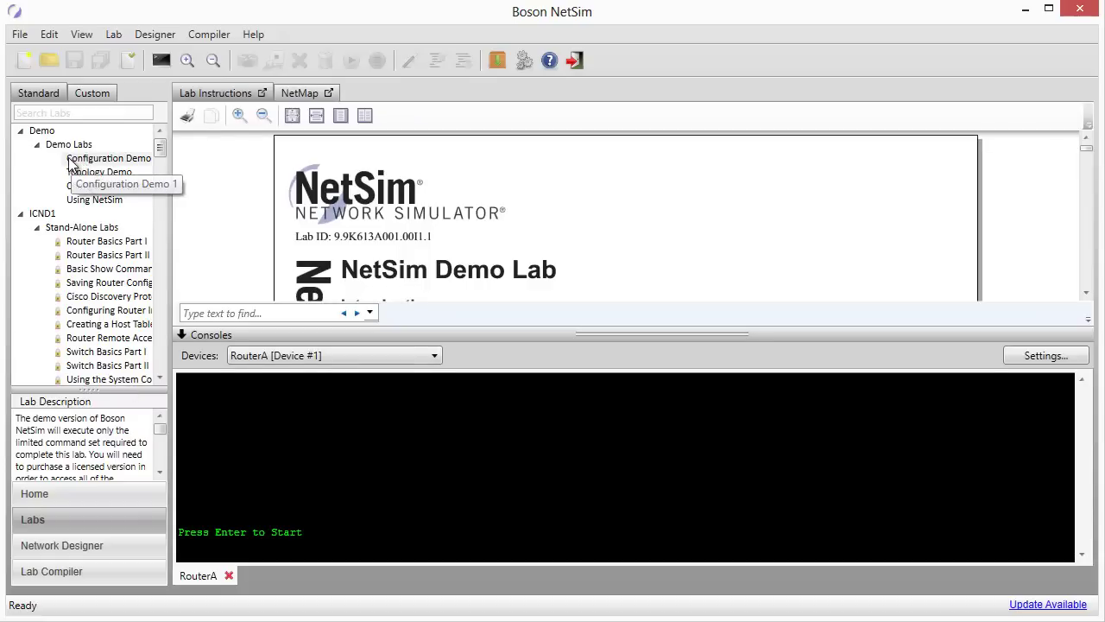
click(93, 285)
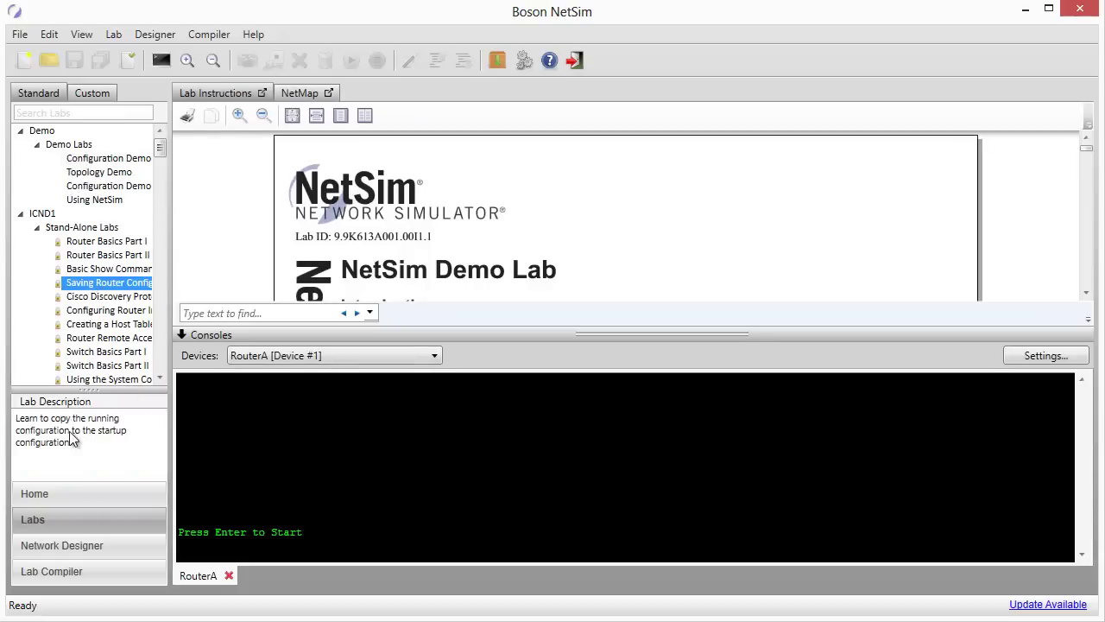
click(113, 353)
click(113, 283)
click(105, 161)
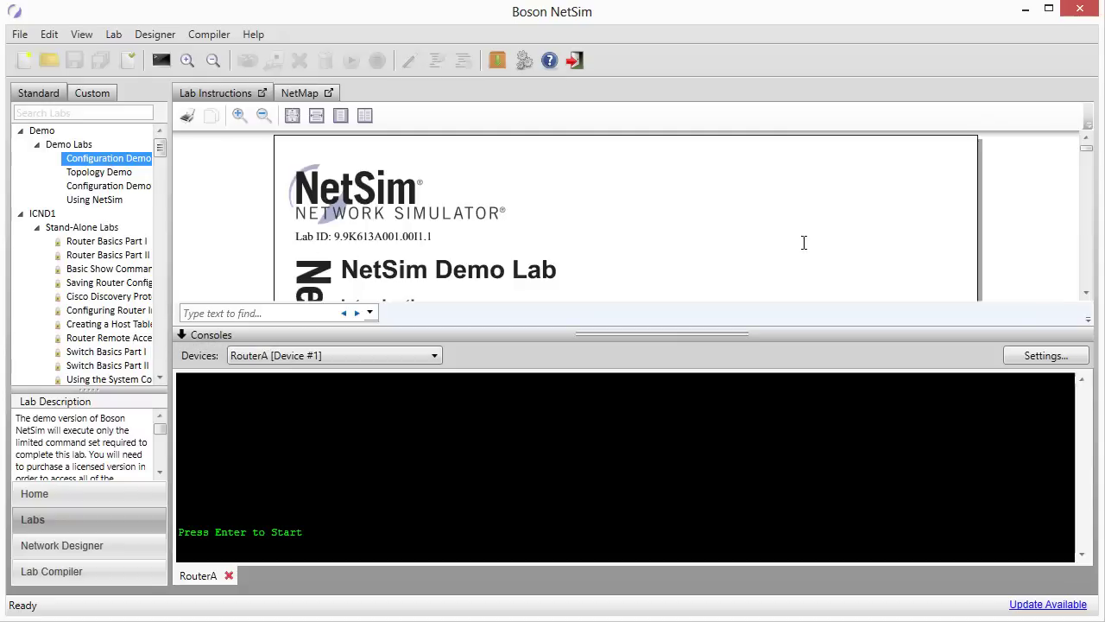
Scroll the lab instructions through the Objective and the Lab Topology diagram with SwitchA, SwitchB and PC1–PC4
click(1087, 296)
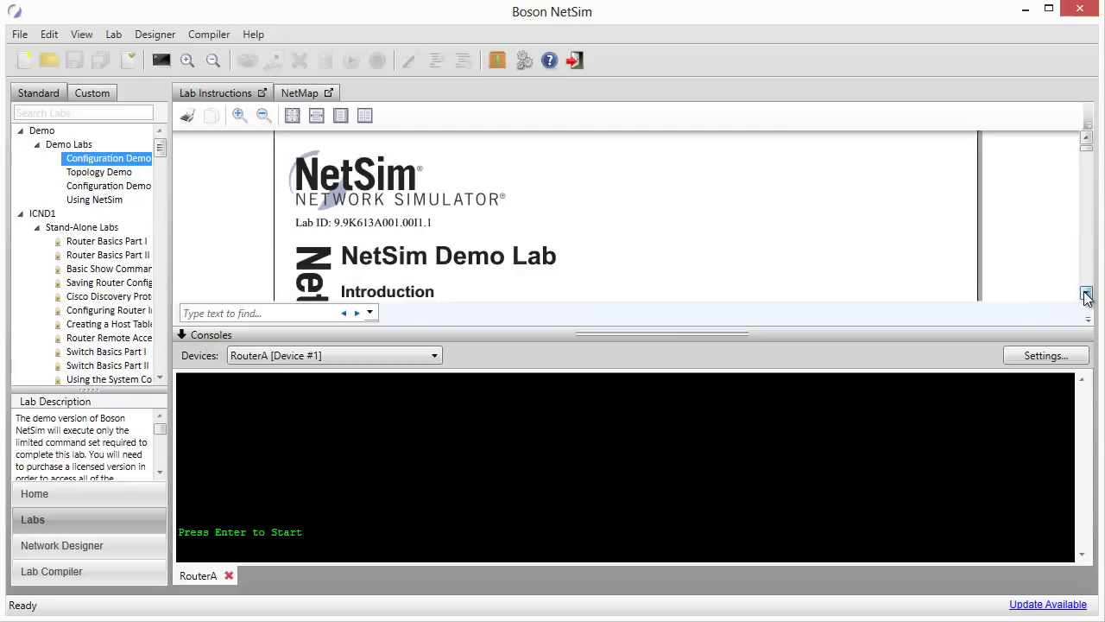
click(1086, 296)
click(1086, 296)
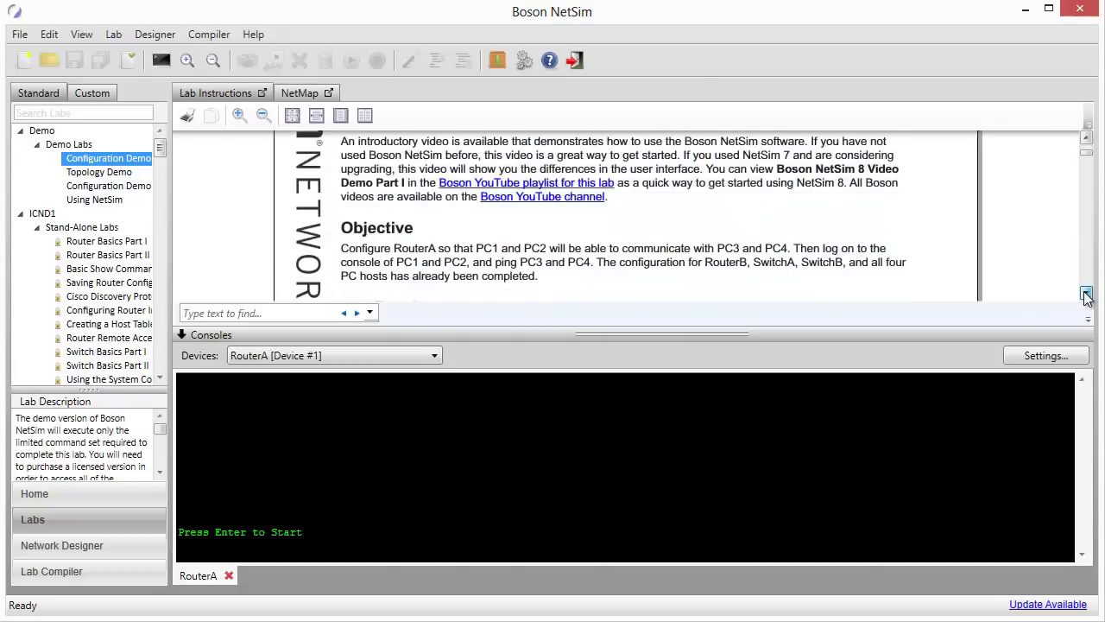
click(1086, 296)
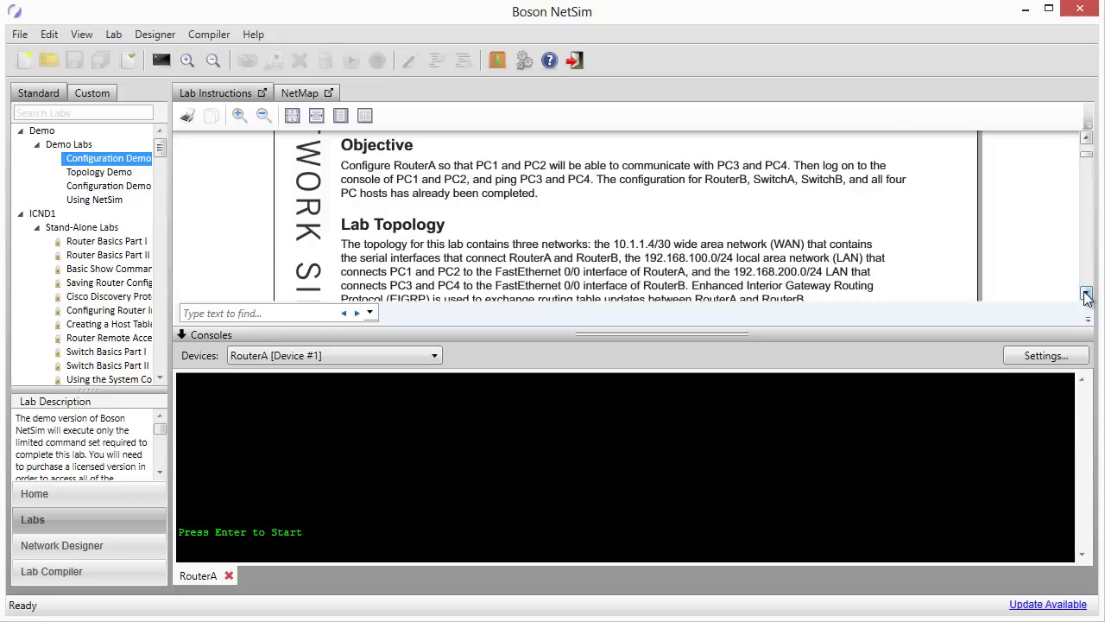
click(1086, 297)
click(1086, 296)
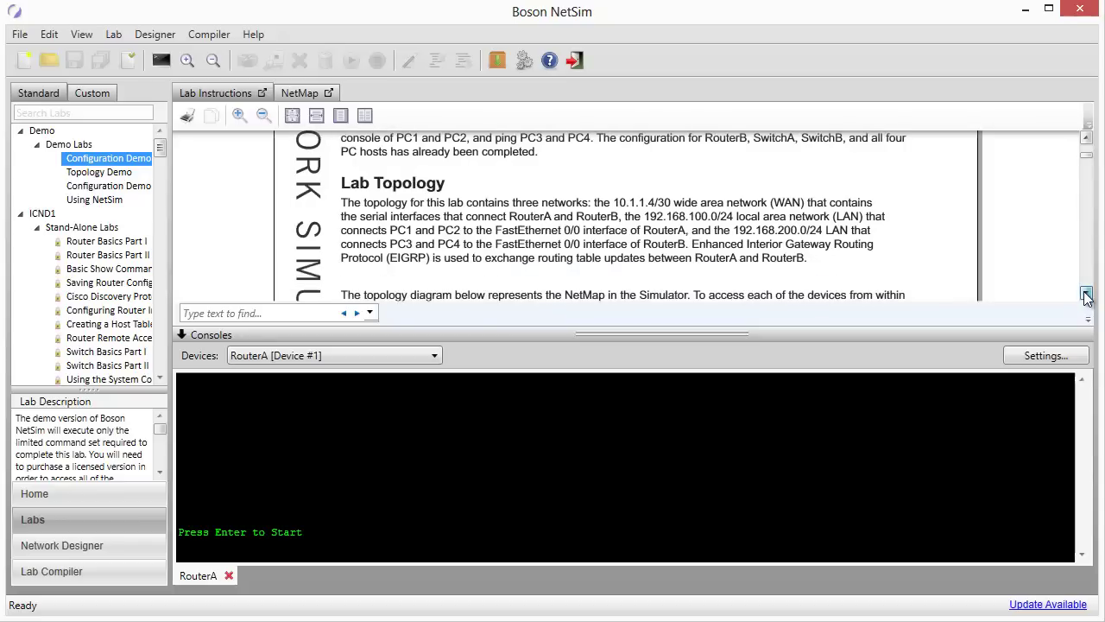
click(1087, 297)
click(1087, 296)
click(1086, 296)
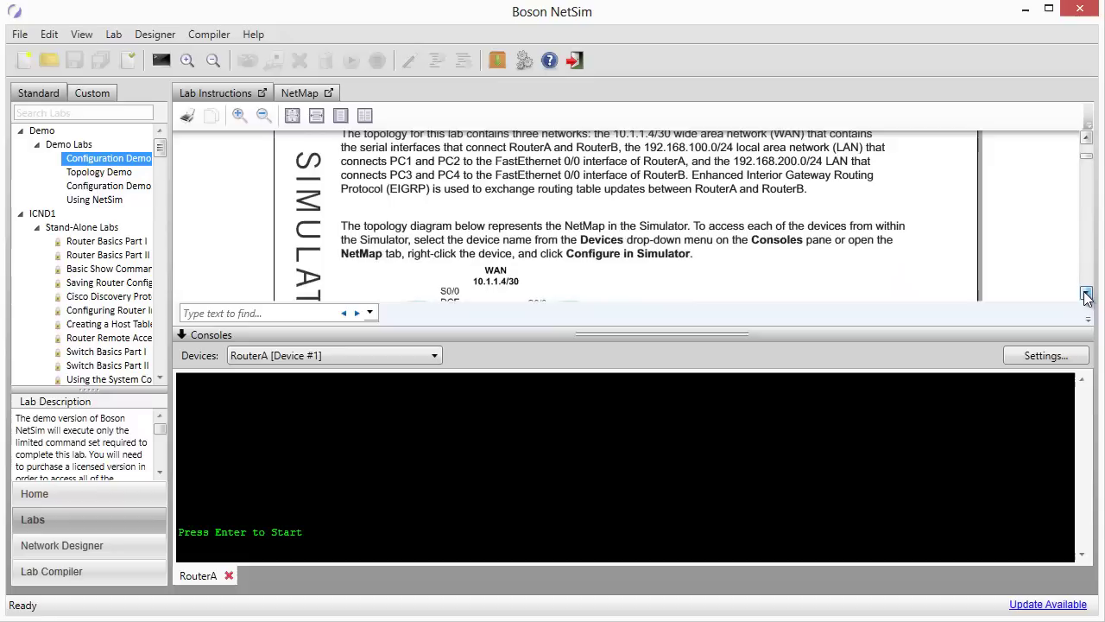
click(1087, 296)
click(1086, 296)
click(1087, 297)
click(1087, 297)
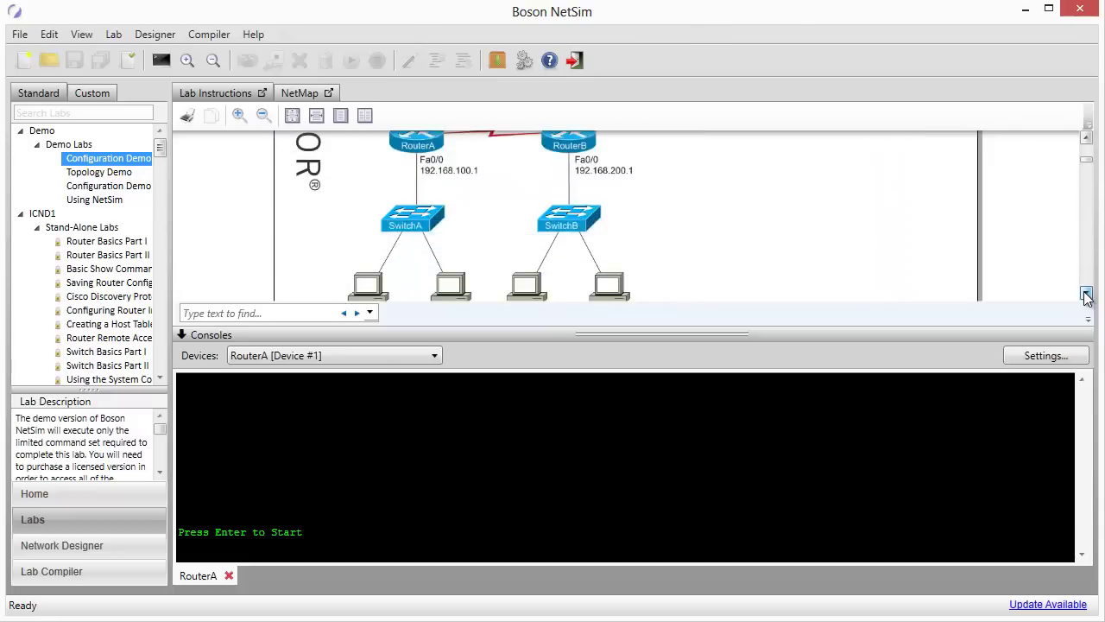
click(1087, 296)
click(1087, 297)
Scroll on through the command summary table and the PC1–PC4 IP Addresses tables
click(1087, 296)
click(1086, 296)
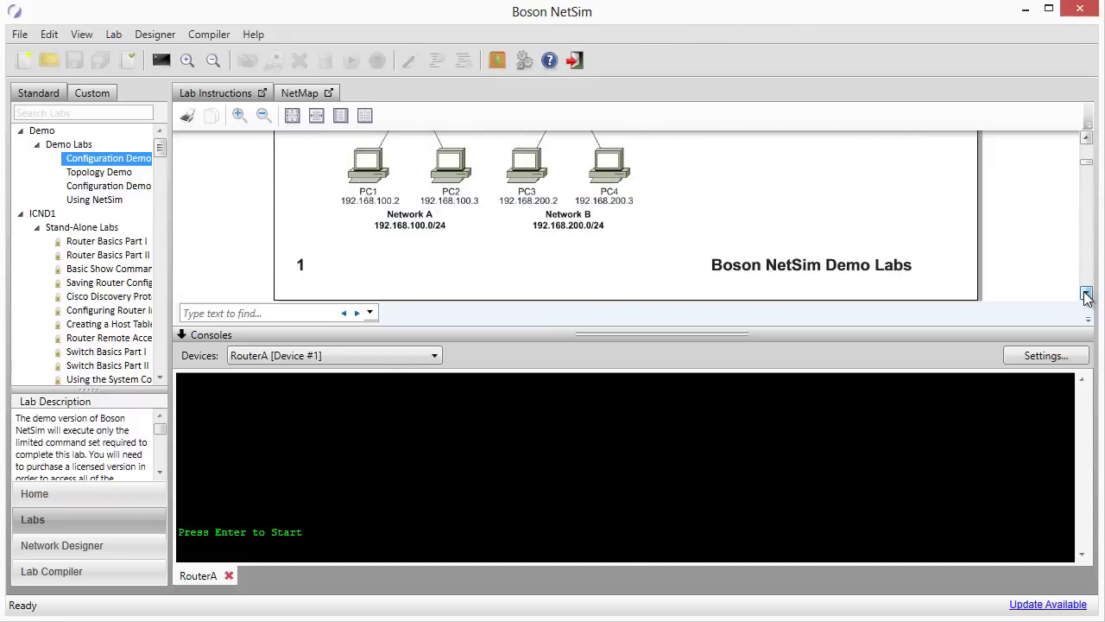
click(1086, 296)
click(1086, 297)
click(1086, 296)
click(1086, 296)
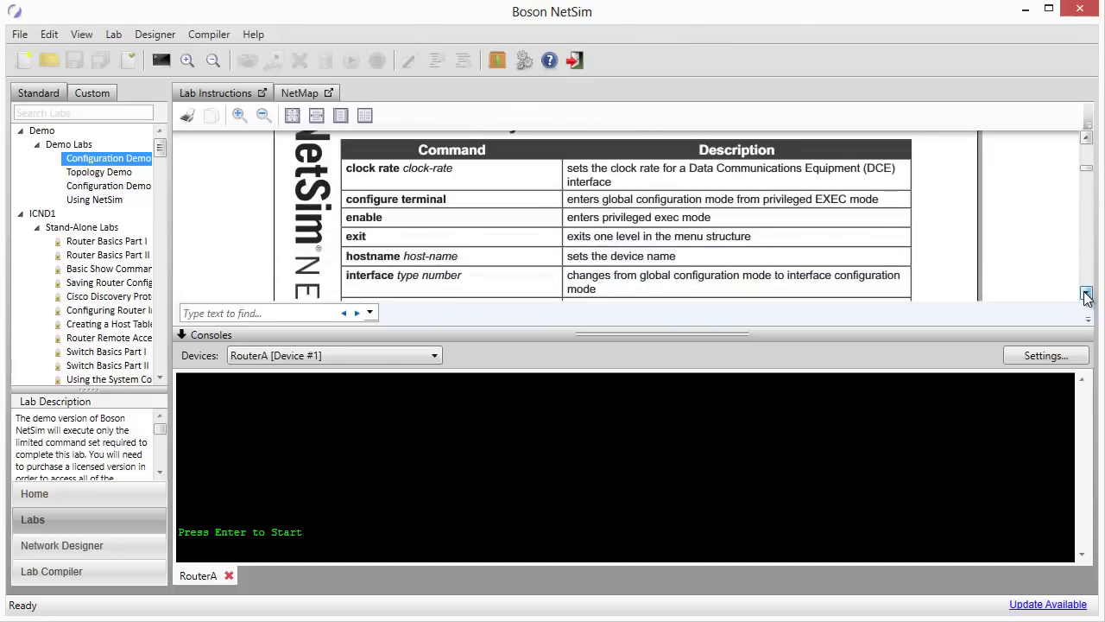
click(1086, 296)
click(1087, 296)
click(1086, 296)
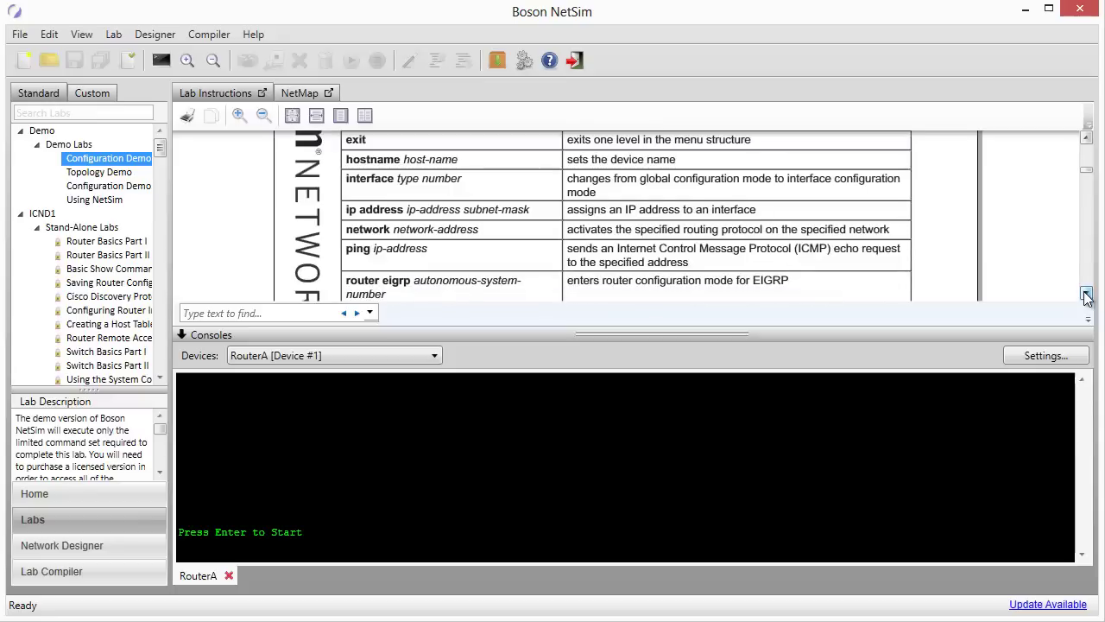
click(1086, 295)
click(1086, 295)
click(1087, 296)
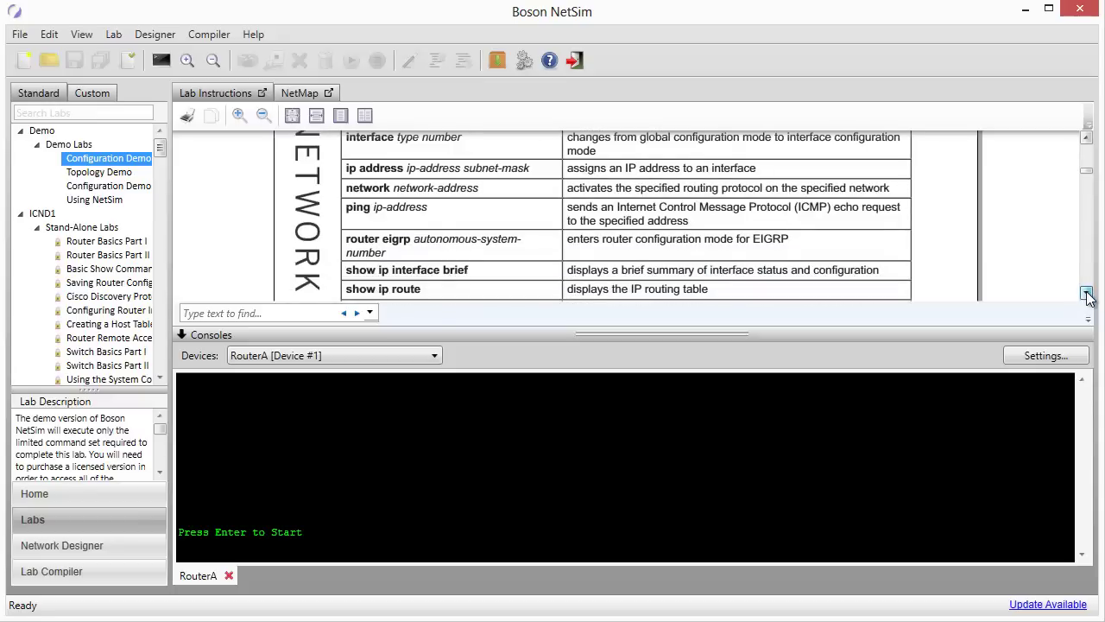
click(1087, 295)
click(1086, 295)
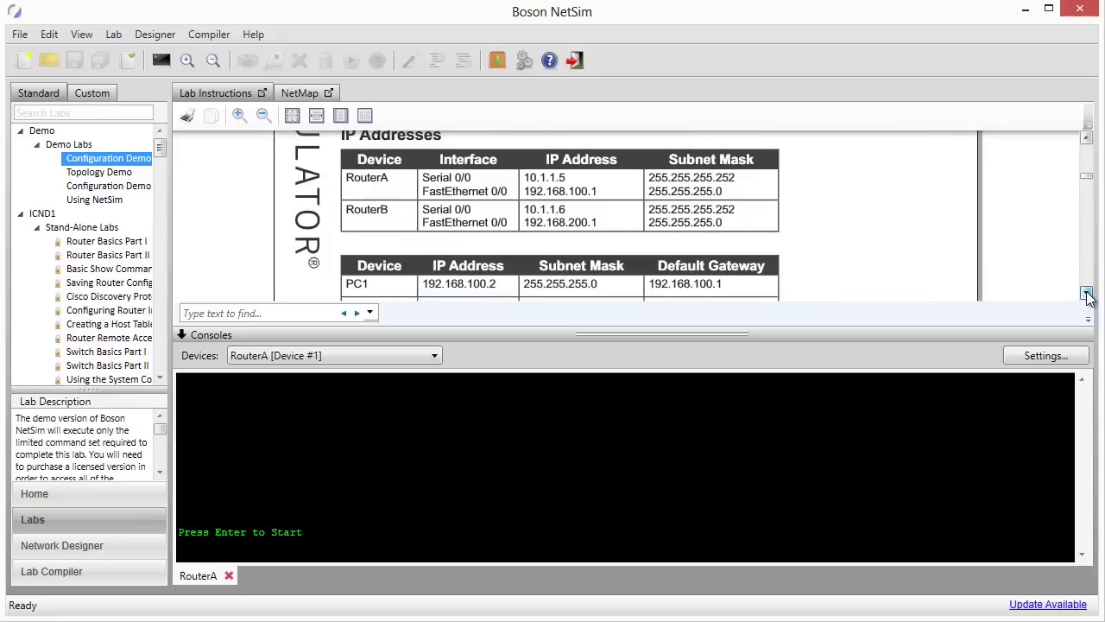
click(1086, 295)
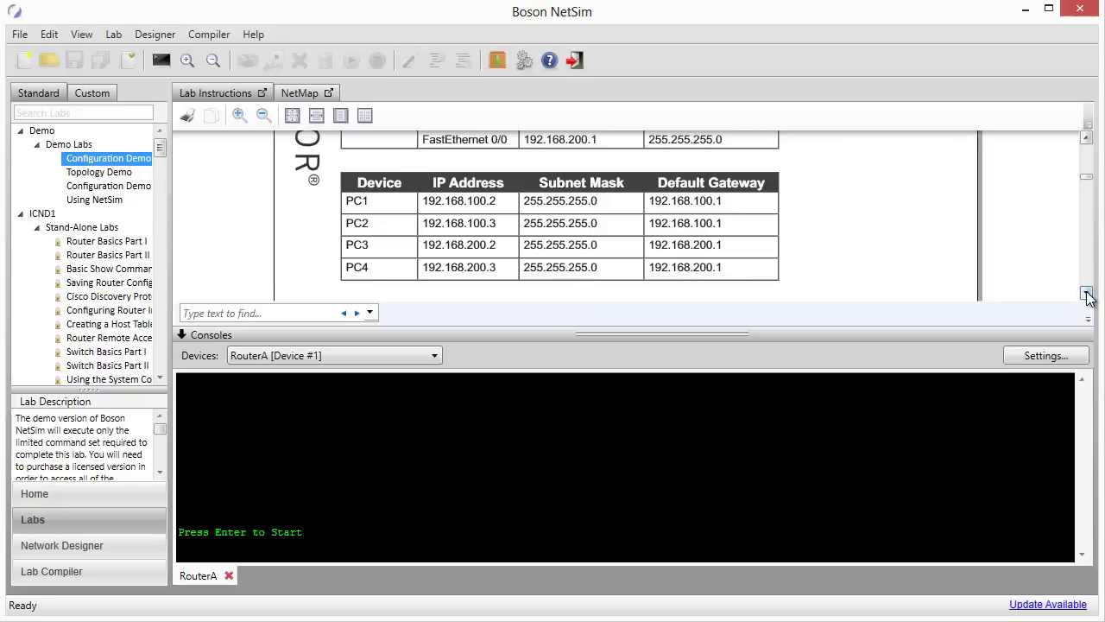
Scroll to Lab Tasks to show Task 1 and its Serial 0/0 interface step
click(1086, 295)
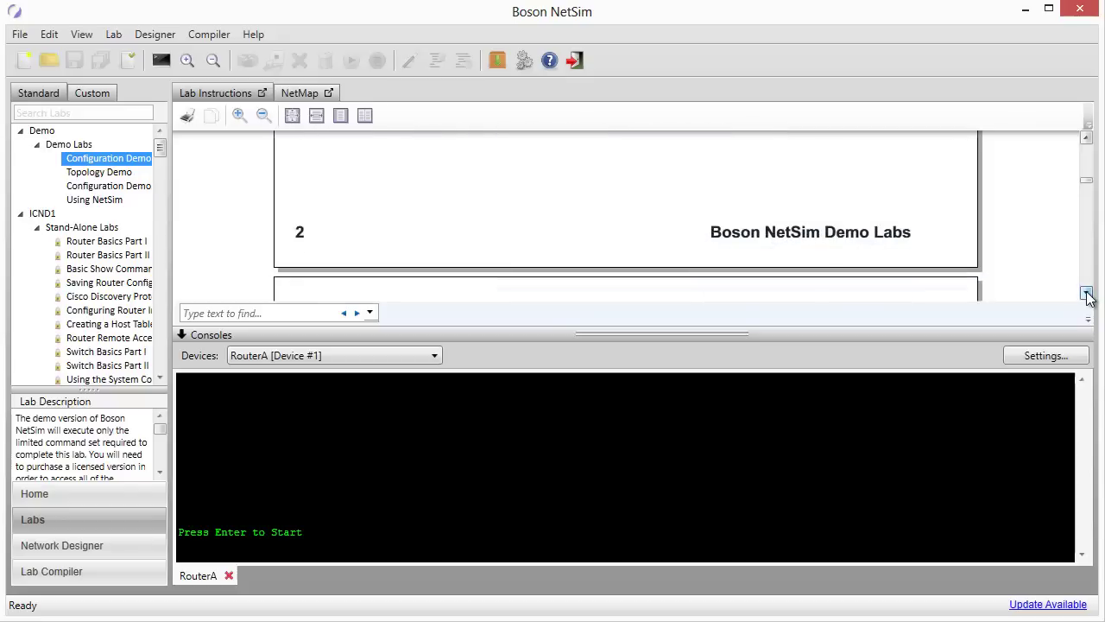
click(1087, 295)
click(1086, 296)
click(1086, 295)
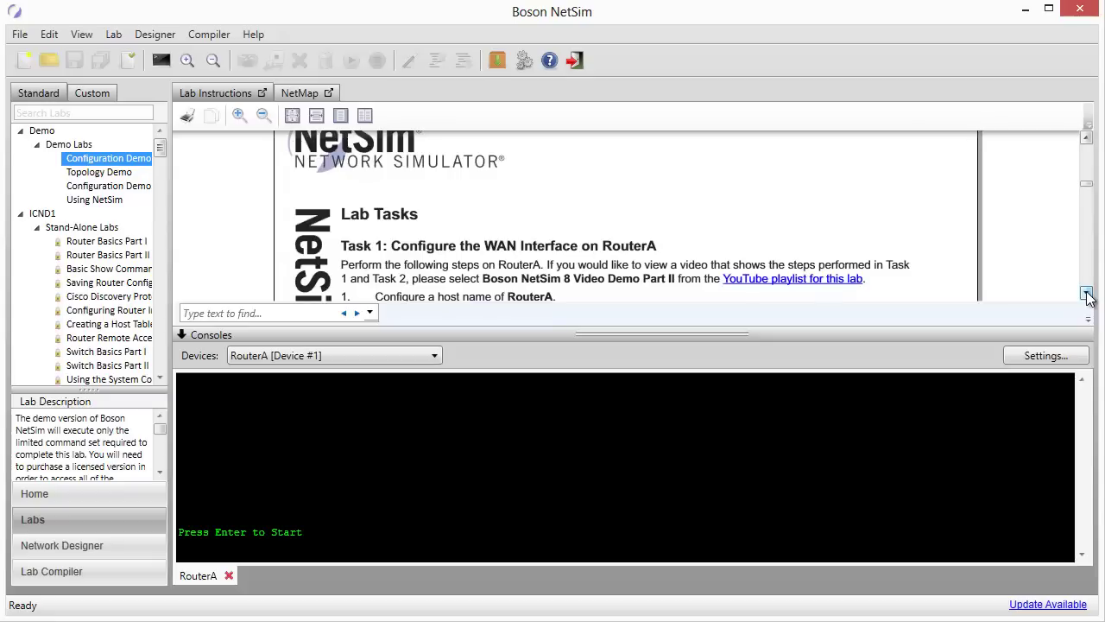
click(1087, 295)
click(1086, 295)
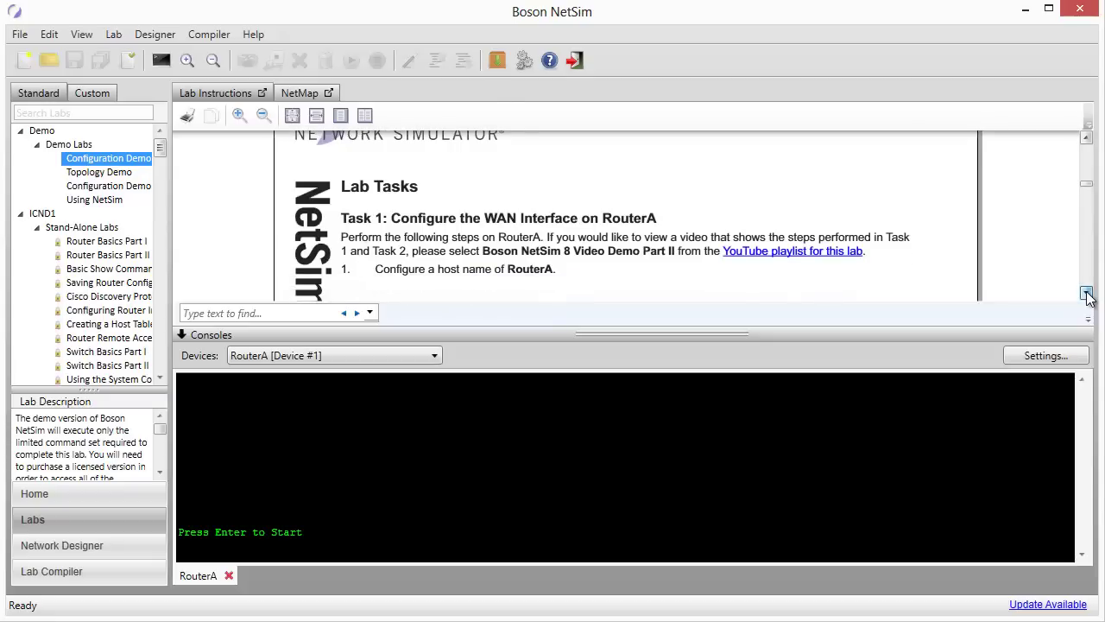
click(1087, 295)
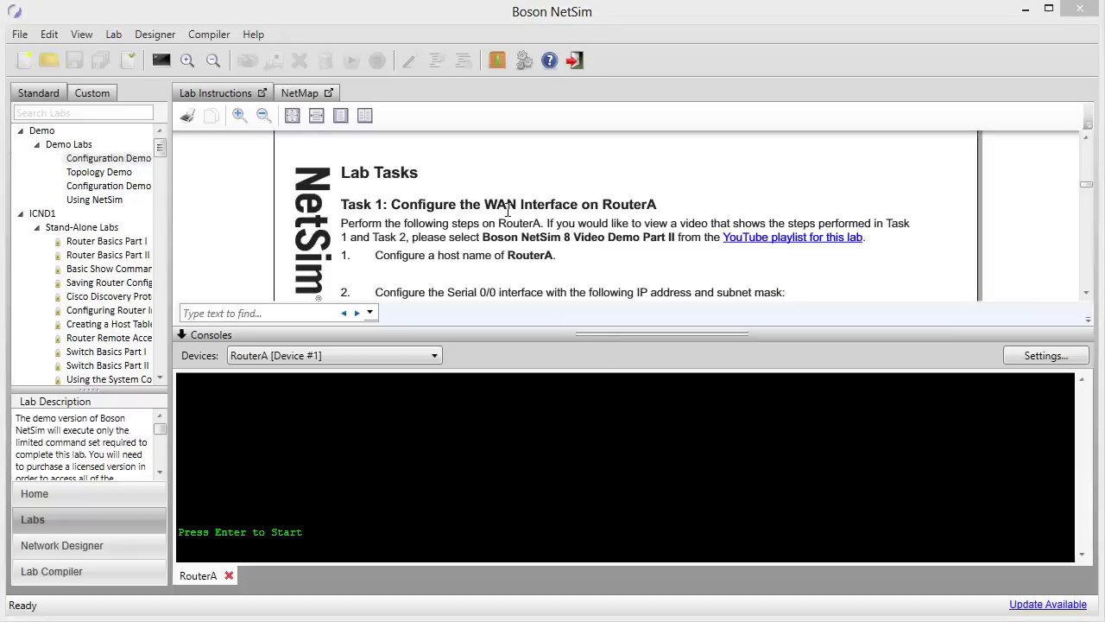
Pop the lab instructions out into a separate window, move it aside, and scroll through the NetMap devices
click(262, 92)
drag(324, 0, 0, 78)
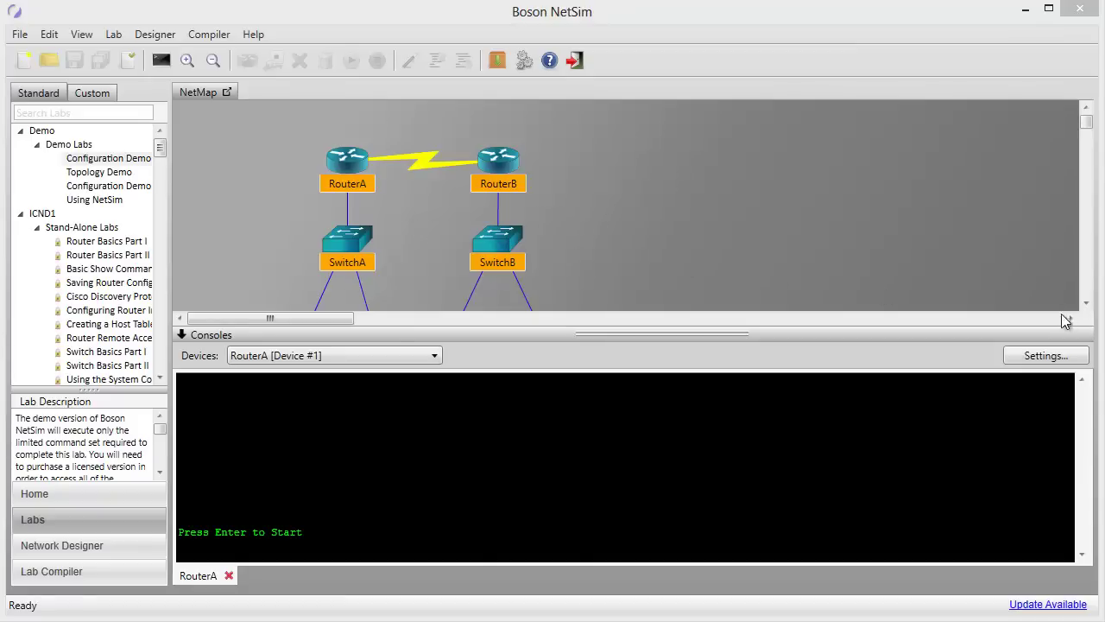
click(1086, 302)
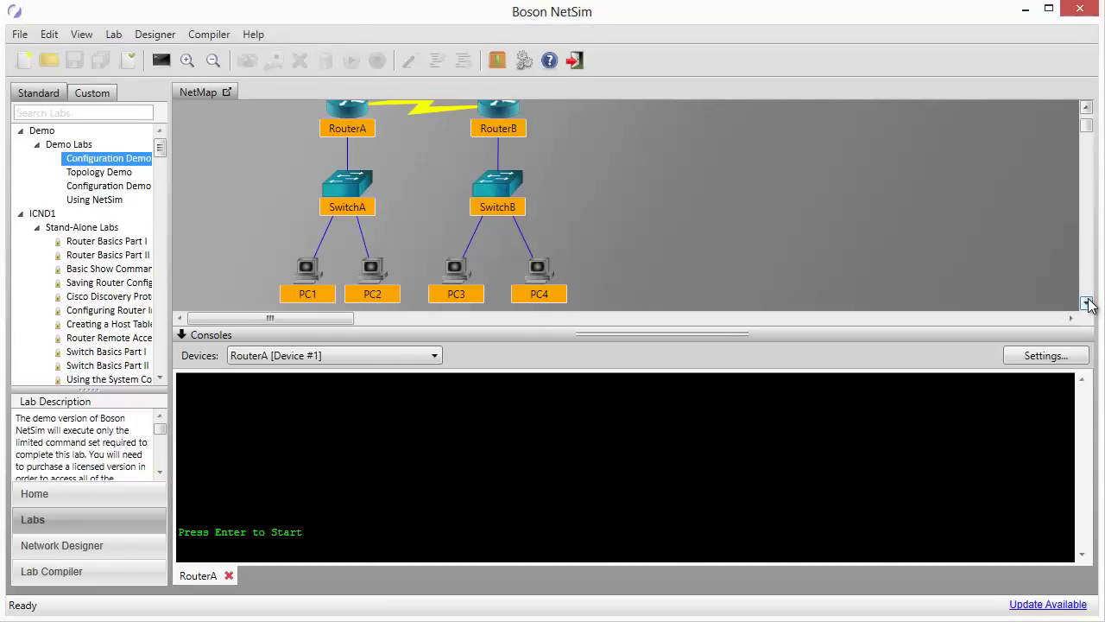
mouse_move(363, 207)
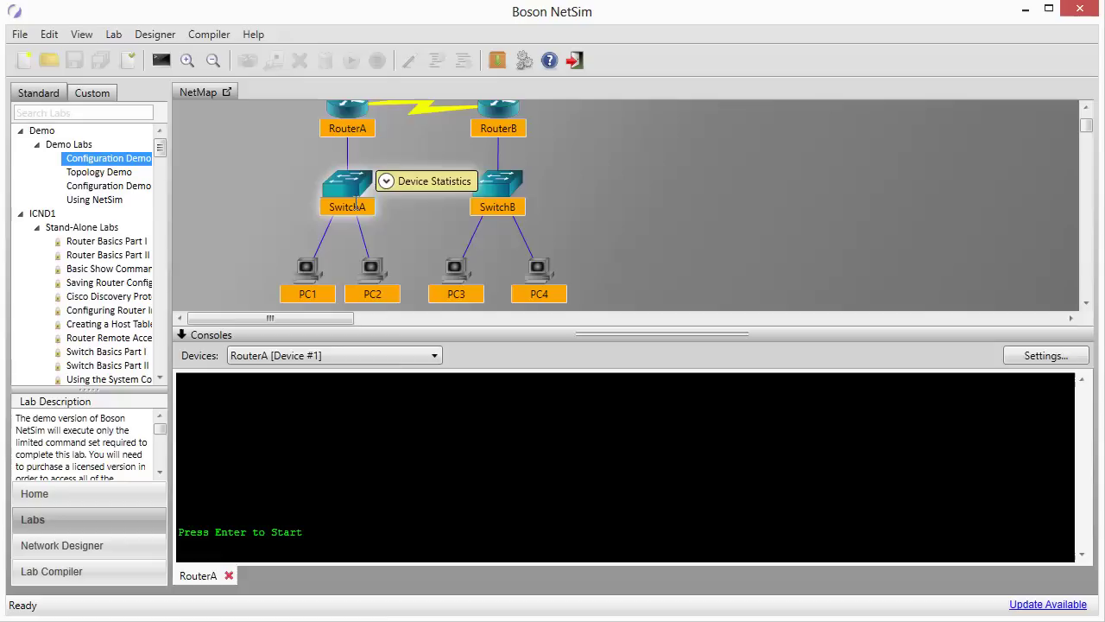
mouse_move(327, 275)
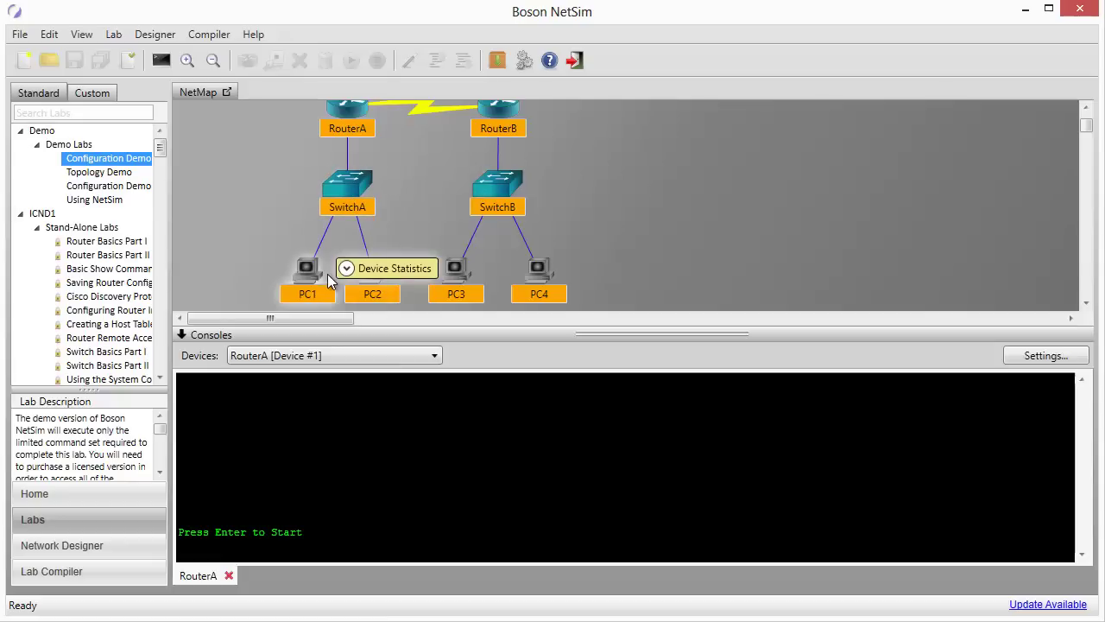
click(1087, 109)
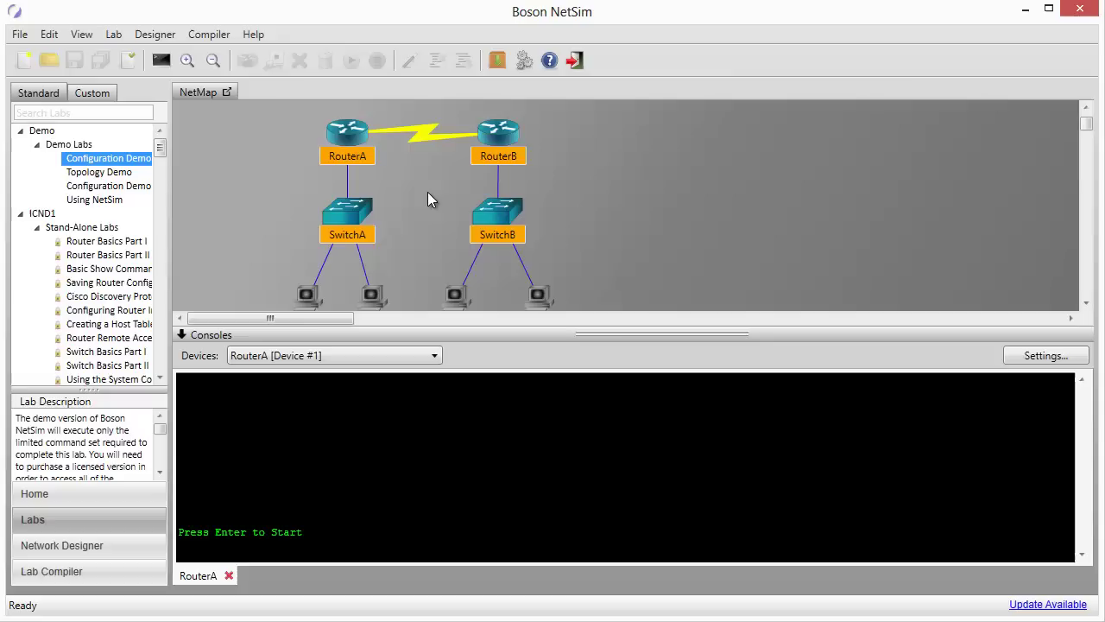
Start the RouterA console session with Enter presses until several Router> prompts appear
click(397, 459)
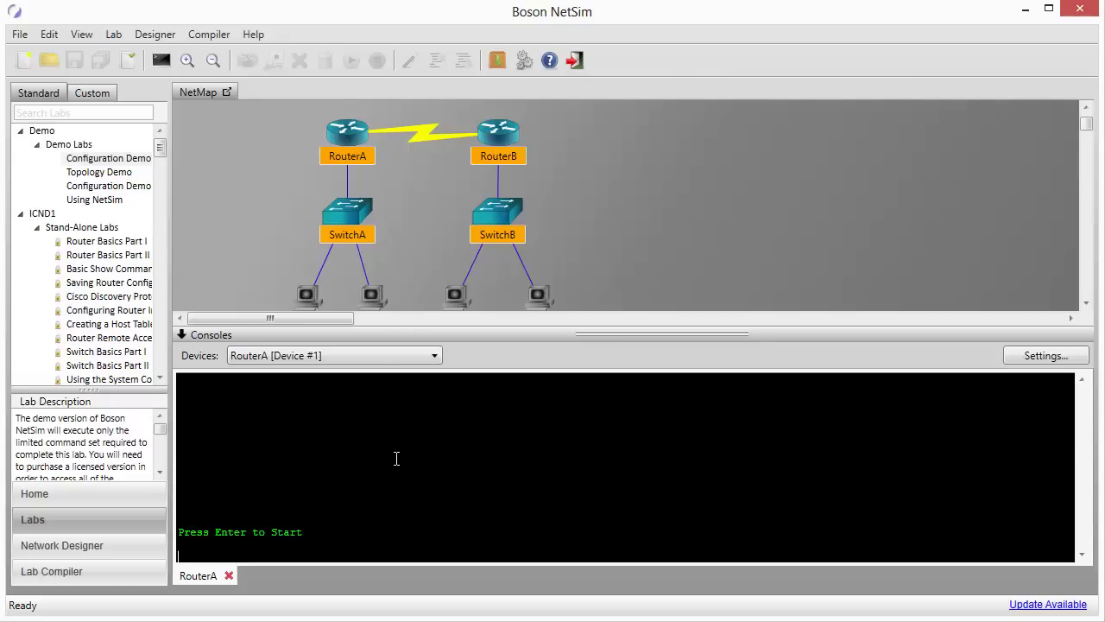
key(Return)
key(Return)
key(Return)
key(Return)
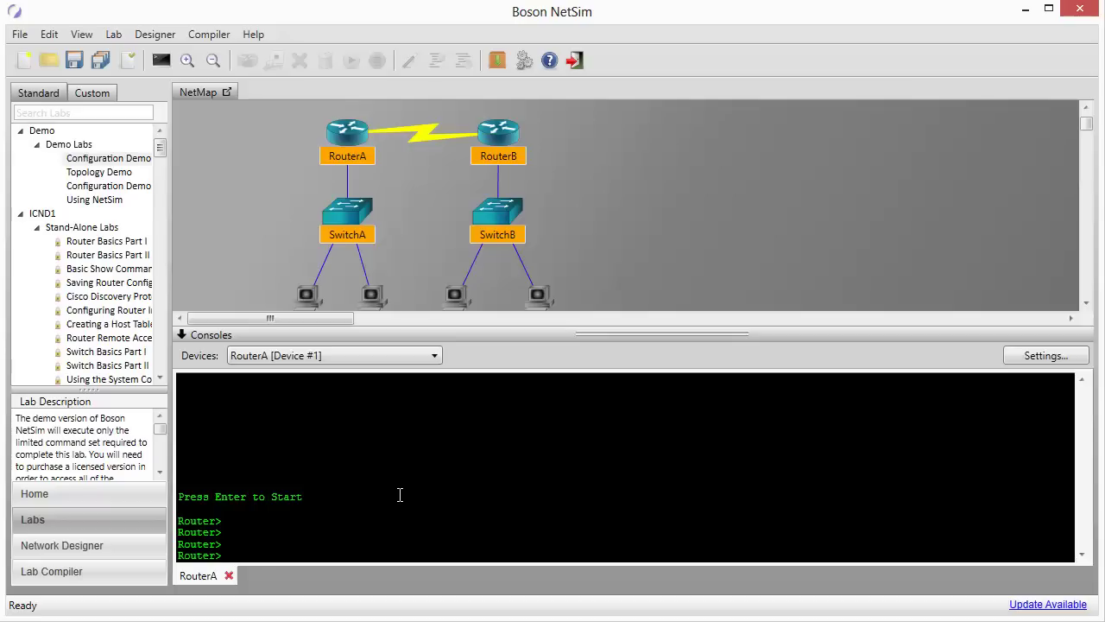
key(Return)
key(Return)
key(Return)
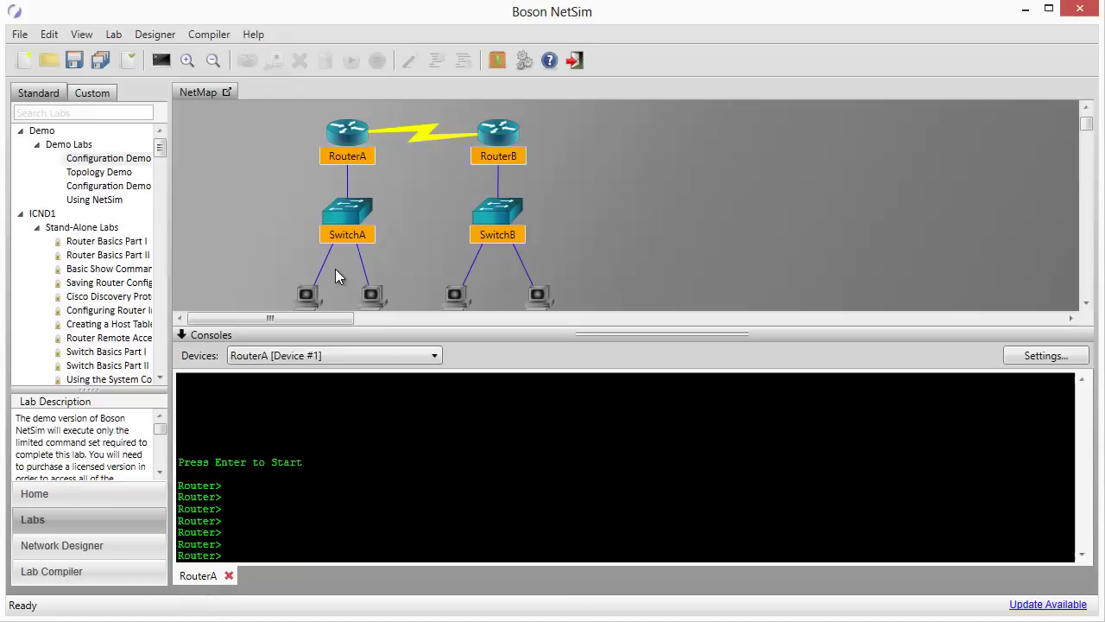
Open a RouterB console via Configure in Simulator and start sessions in both the RouterA and RouterB tabs
right_click(491, 141)
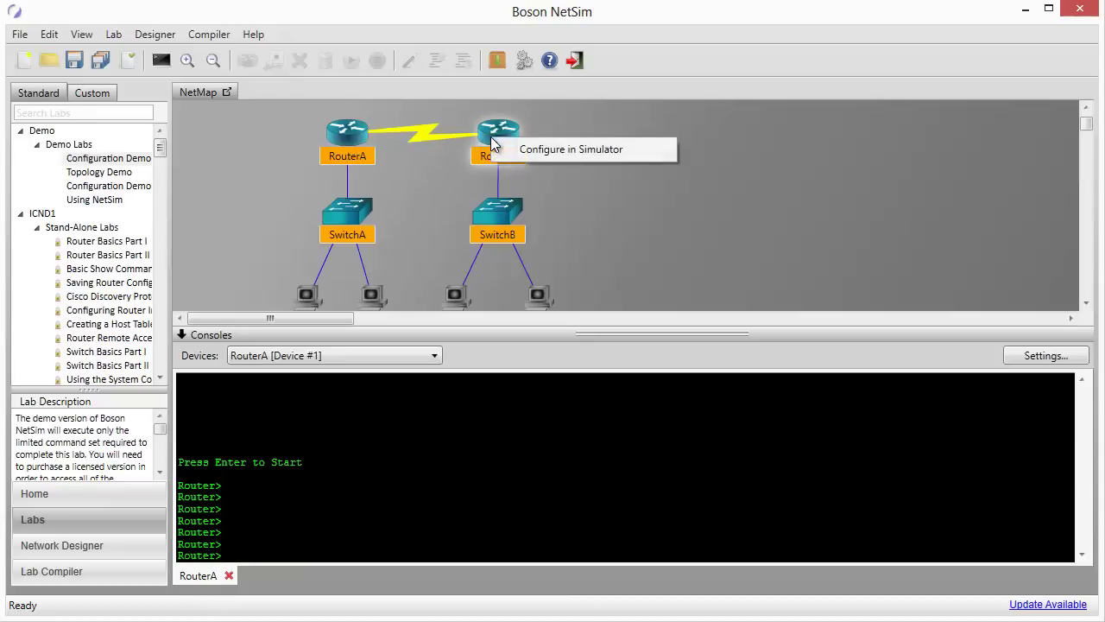
click(544, 150)
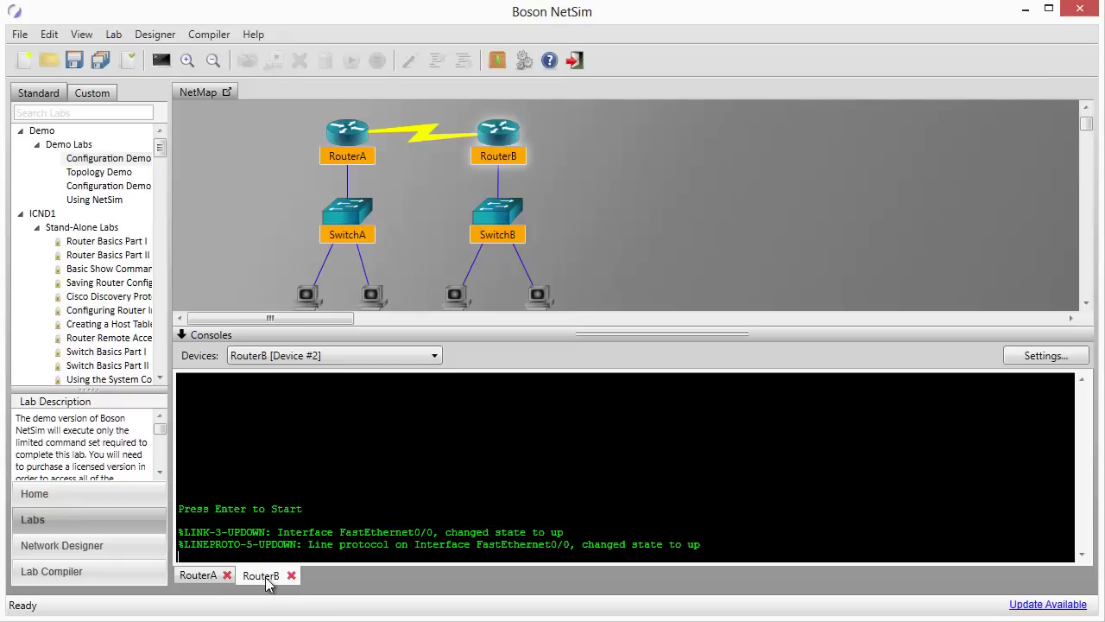
click(206, 576)
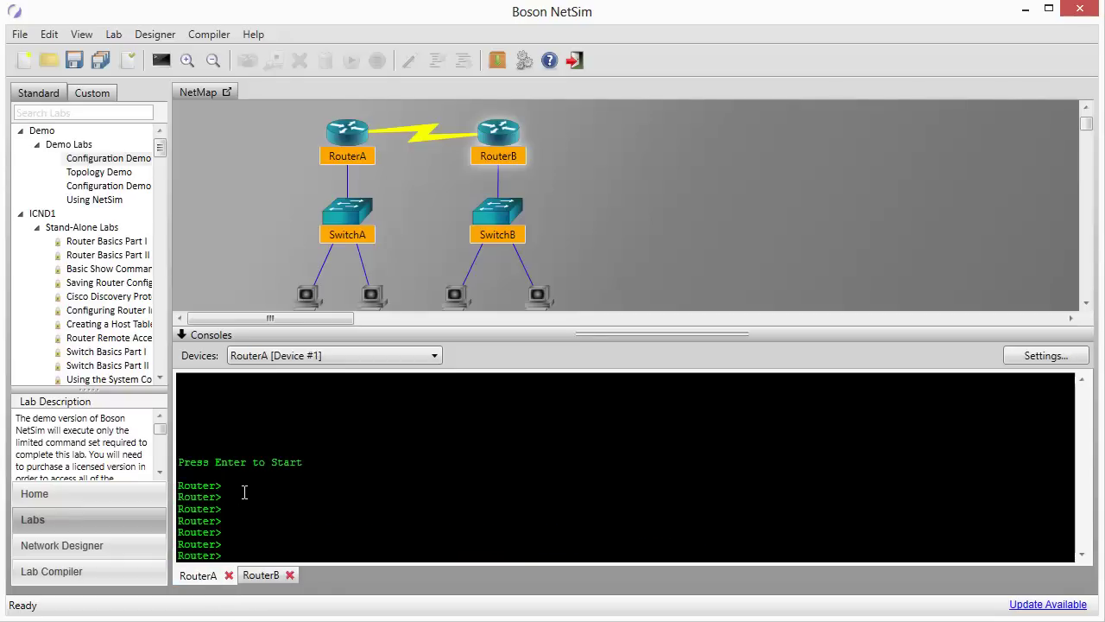
key(Return)
key(Return)
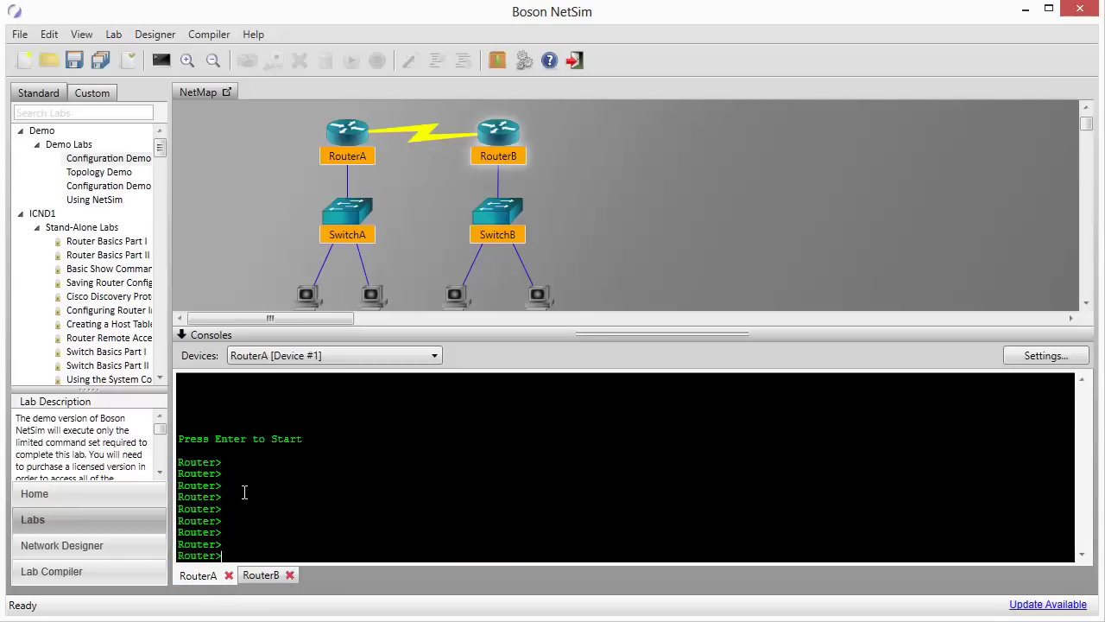
click(264, 577)
key(Return)
key(Return)
key(Return)
key(Return)
key(Return)
key(Return)
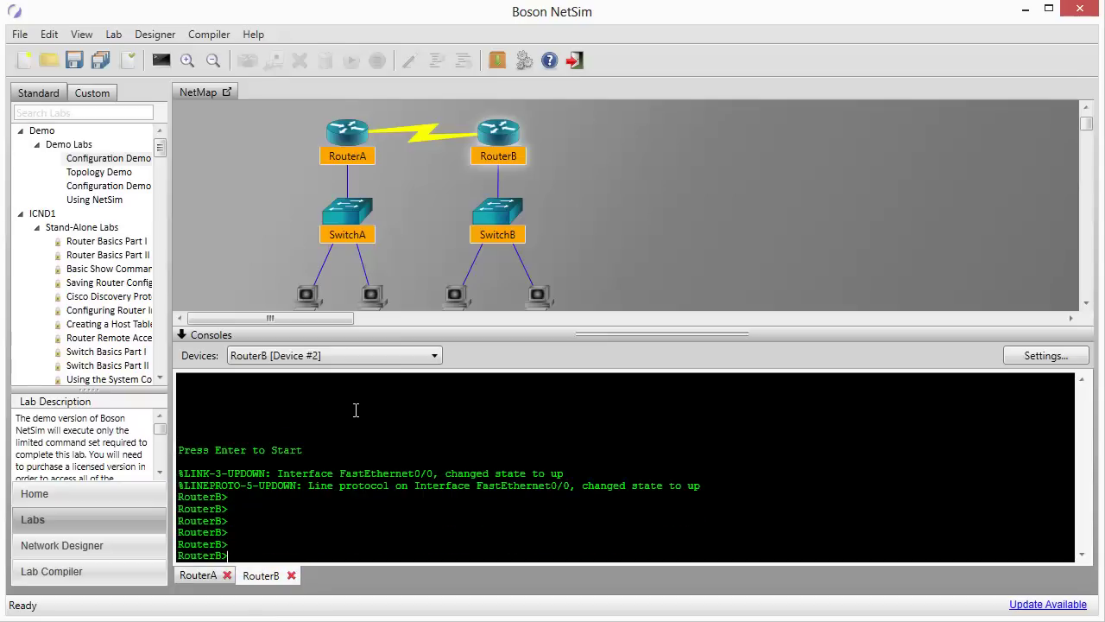
click(341, 356)
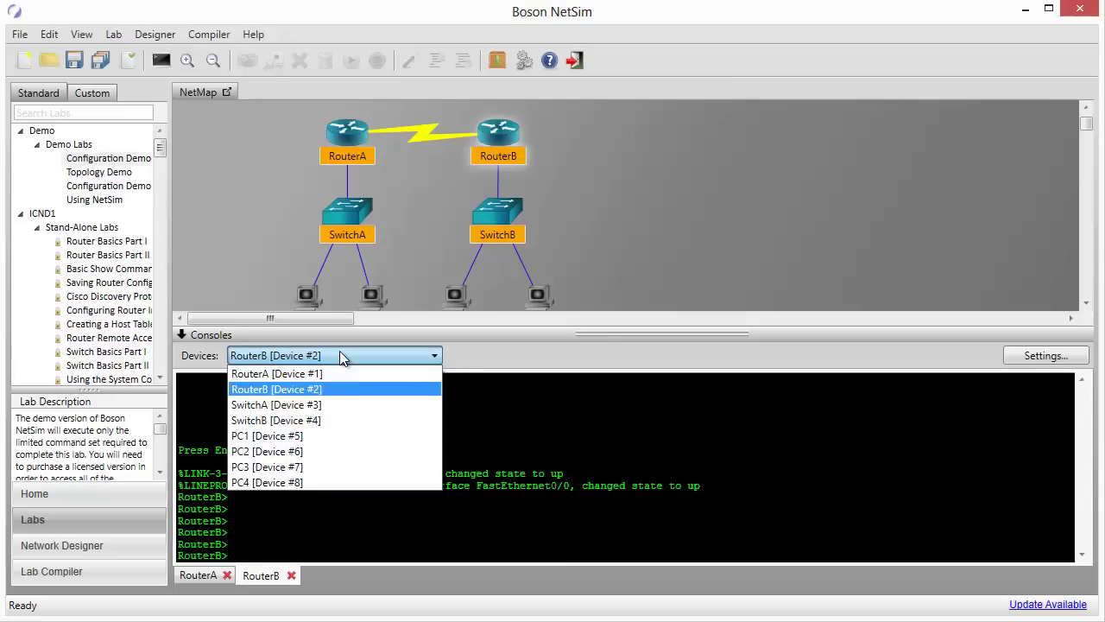
Open the PC1 [Device #5] console, start its C:> prompt, and bring the main NetSim window forward
click(276, 439)
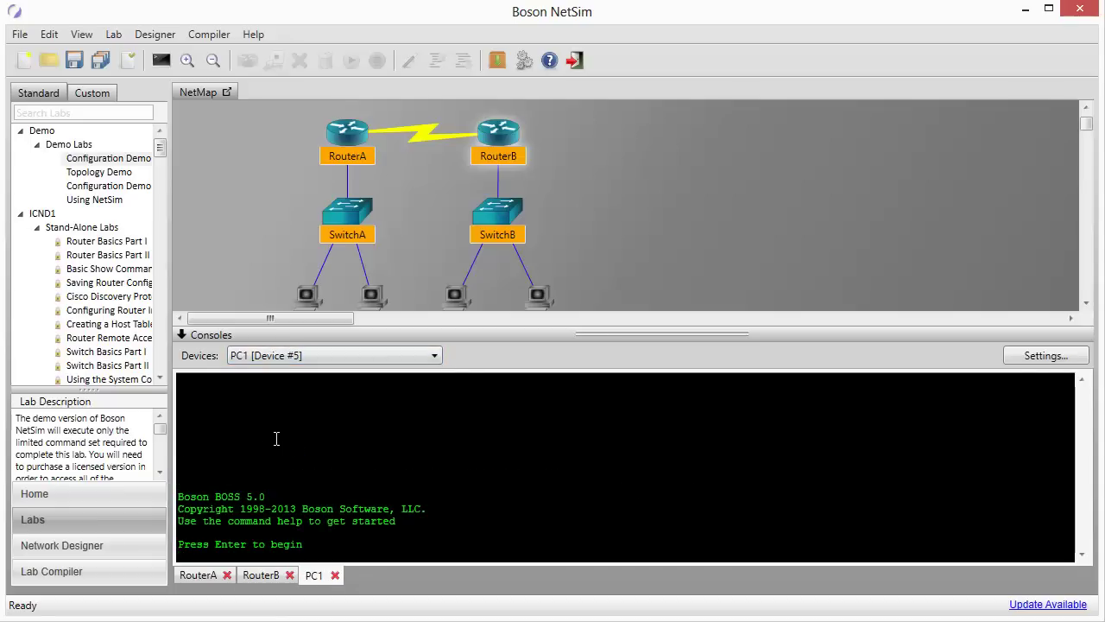
key(Return)
key(Return)
key(Return)
key(Return)
key(Return)
key(Return)
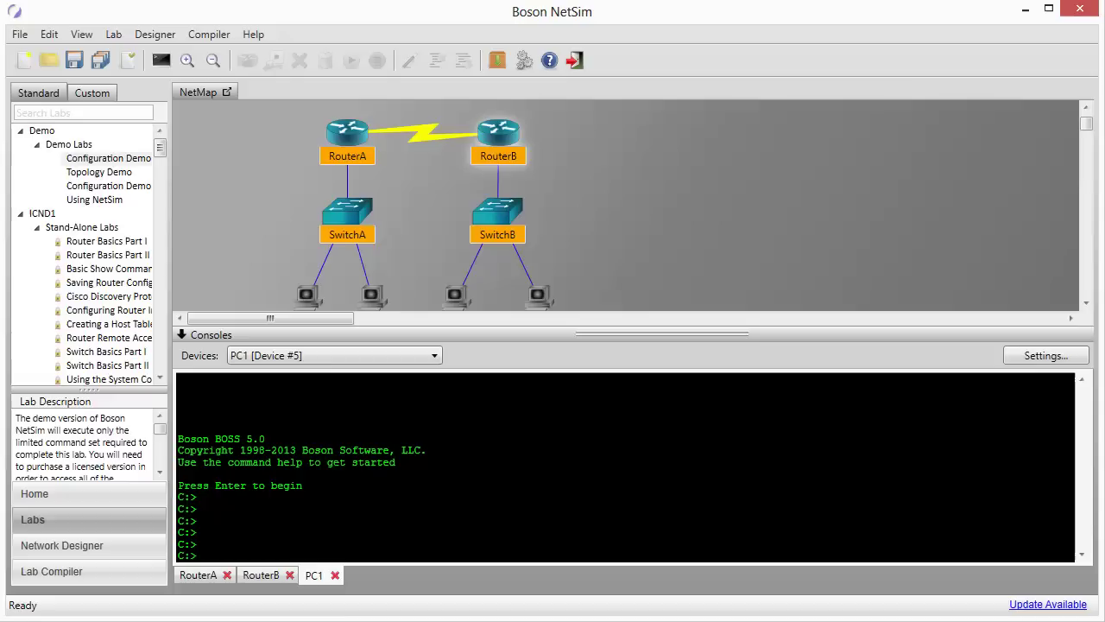
drag(0, 199, 380, 294)
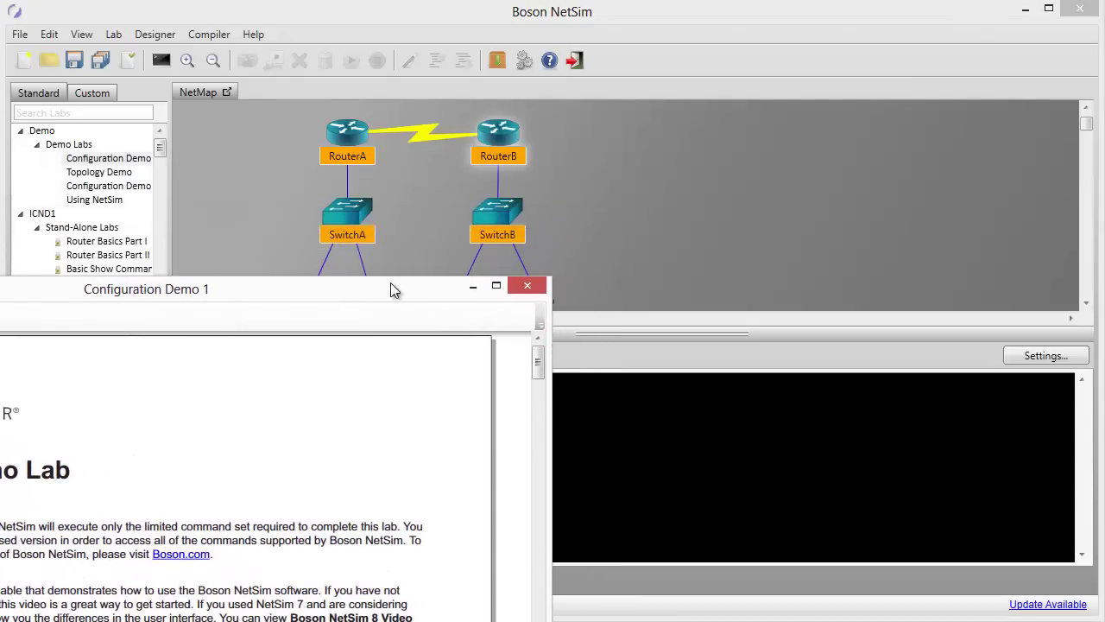
click(796, 29)
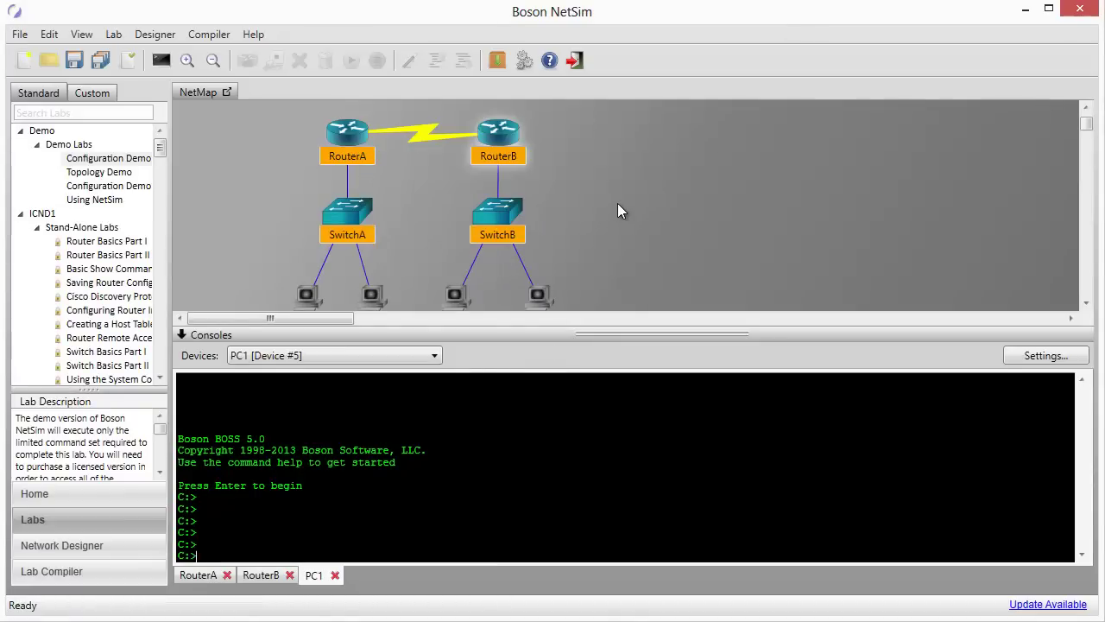
Launch the external NetMap viewer and open a SwitchB console via Configure in Simulator
click(115, 35)
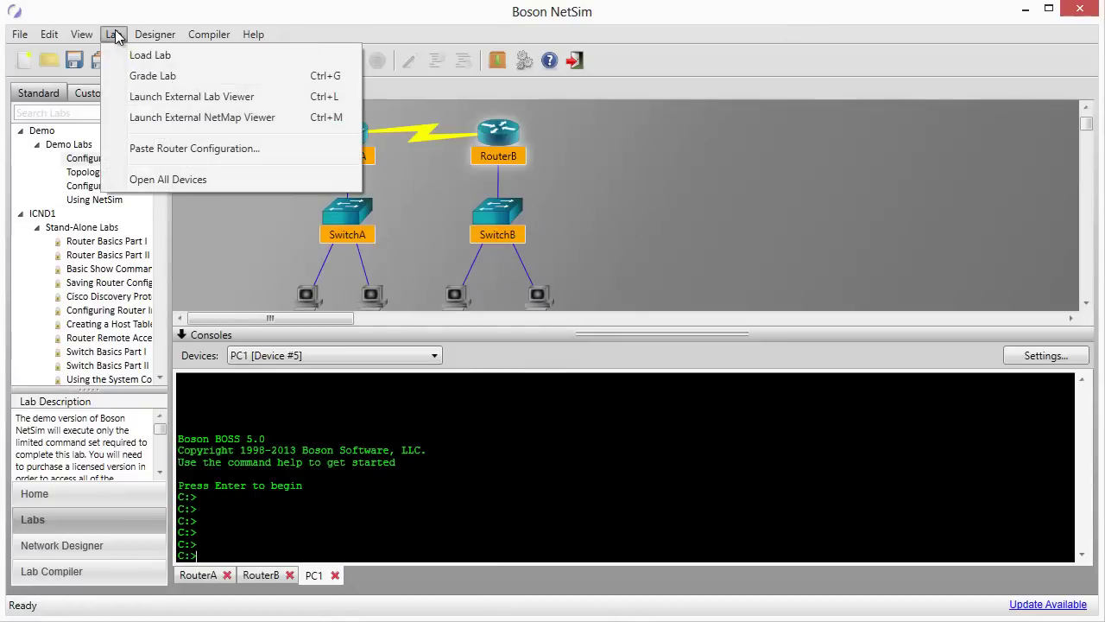
click(205, 122)
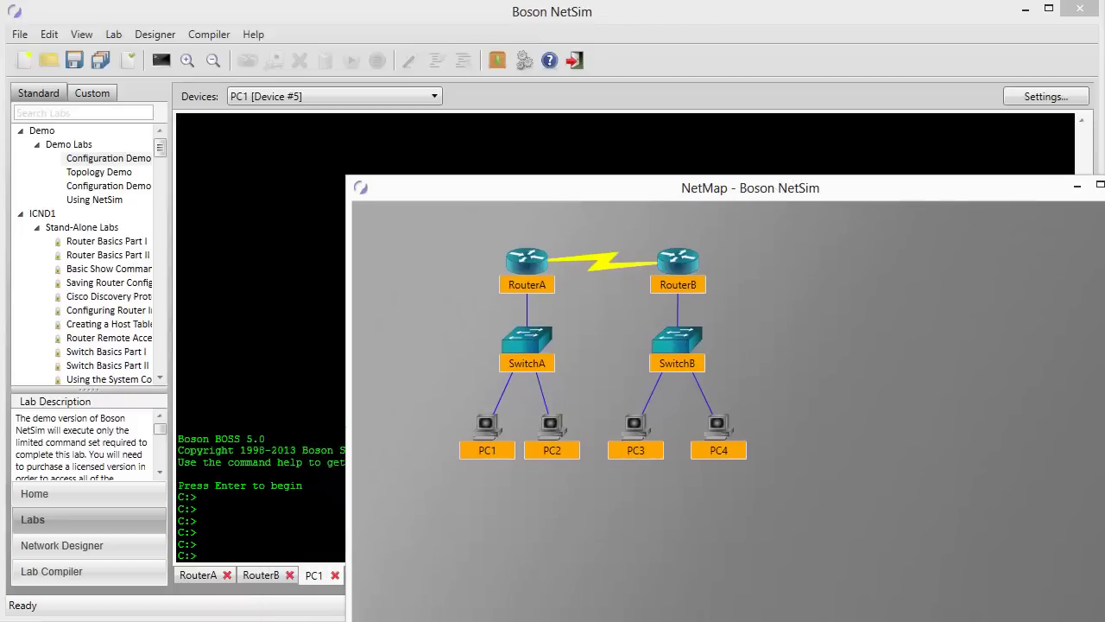
mouse_move(713, 424)
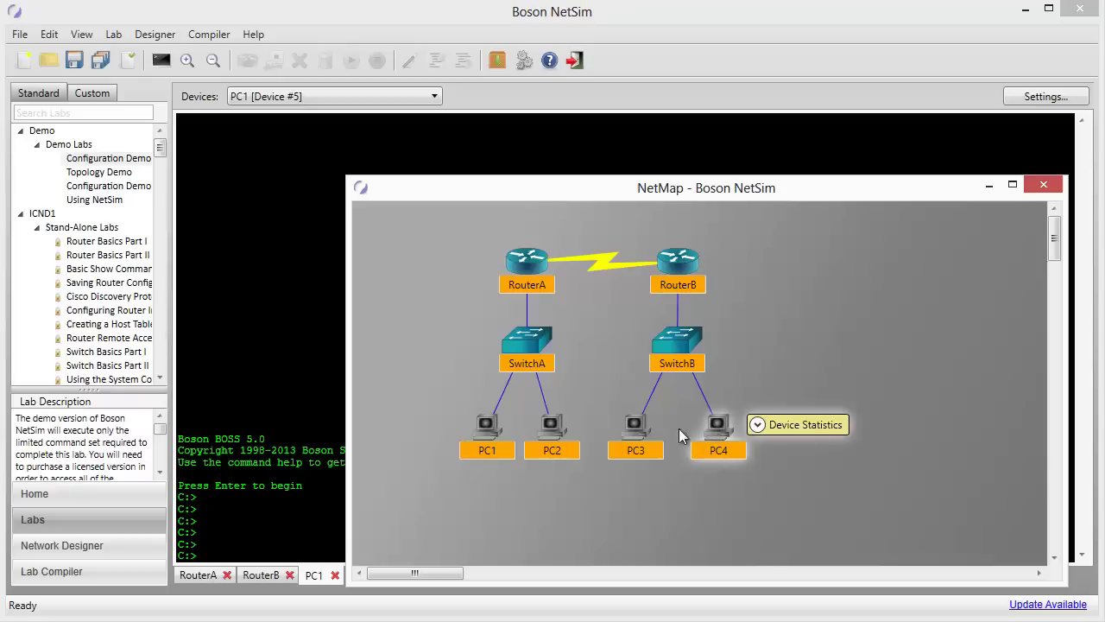
right_click(692, 356)
click(750, 365)
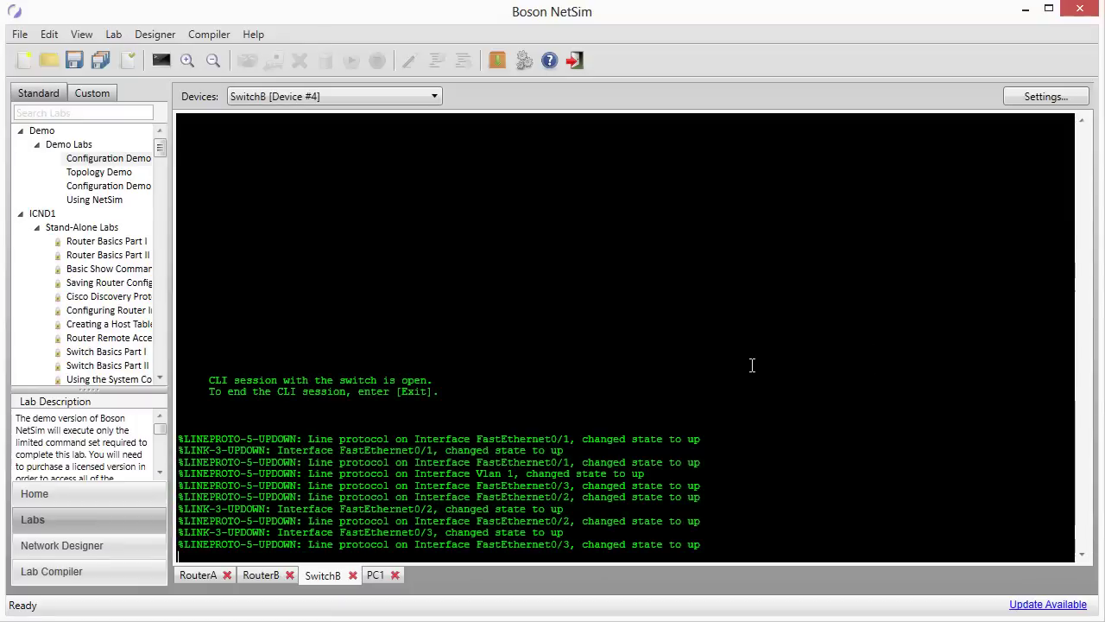
Cycle through the RouterA, RouterB, SwitchB and PC1 console tabs, ending on PC1
click(232, 586)
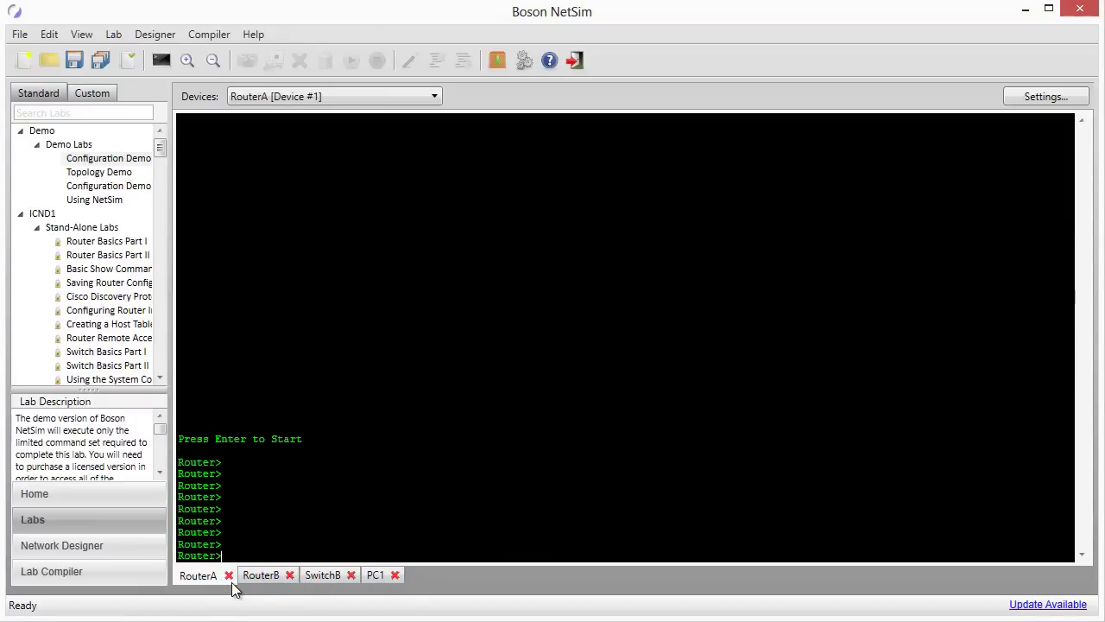
click(254, 586)
click(347, 585)
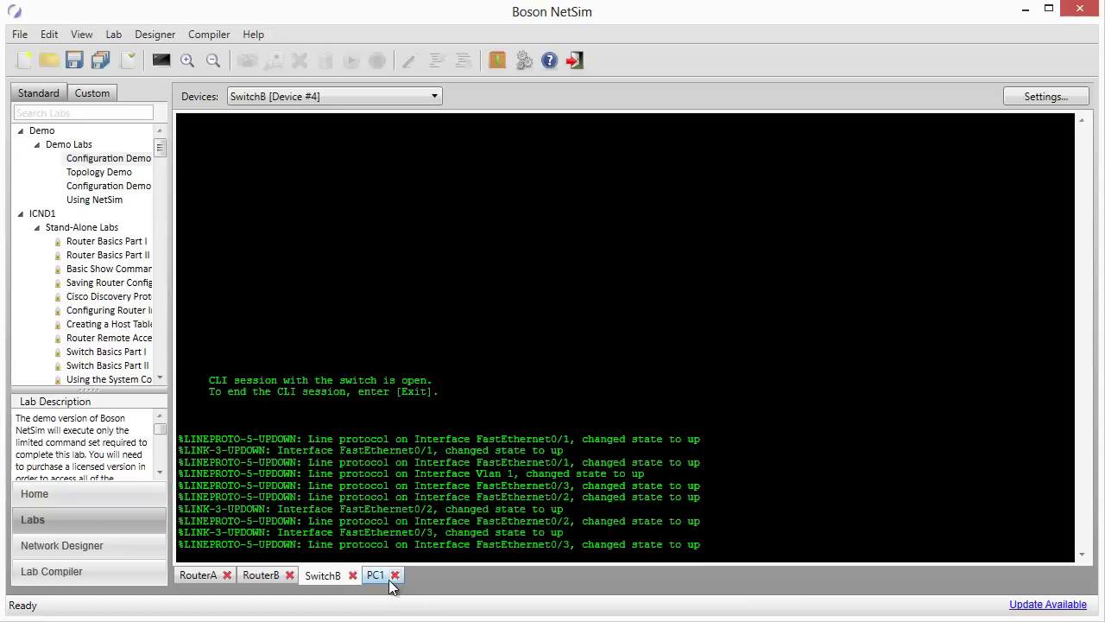
click(385, 584)
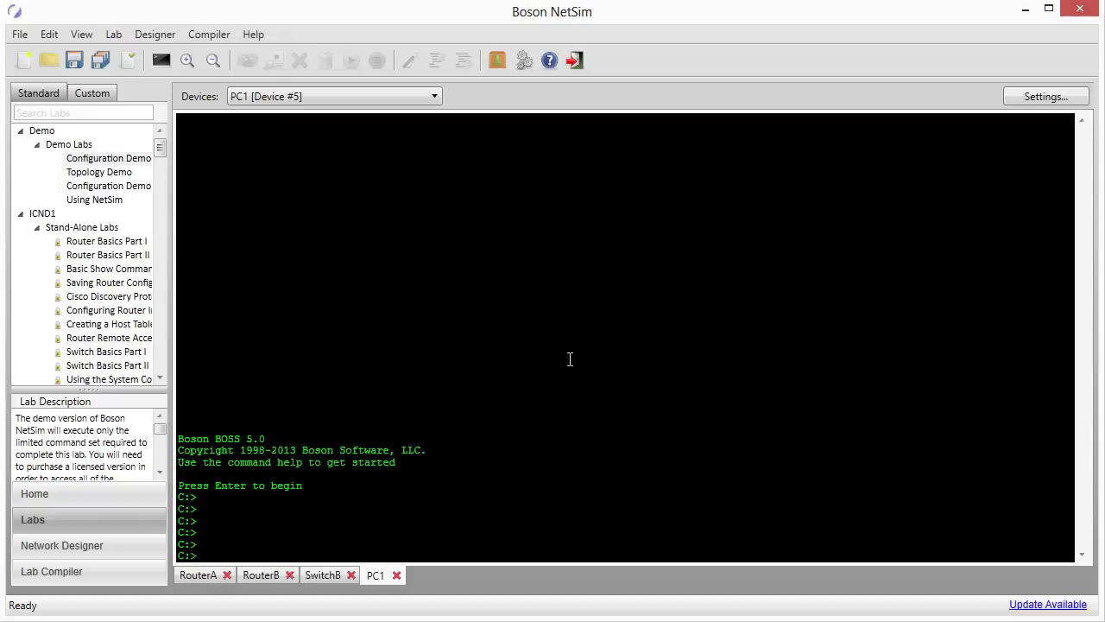
Open the Activate Keys dialog from the Help menu
click(263, 36)
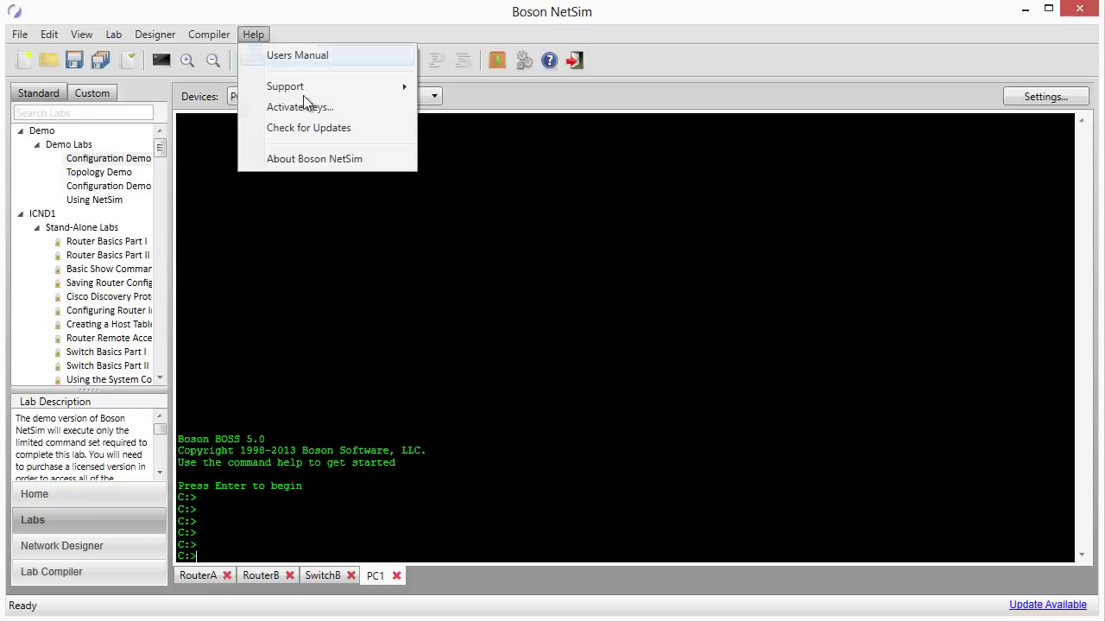
click(319, 114)
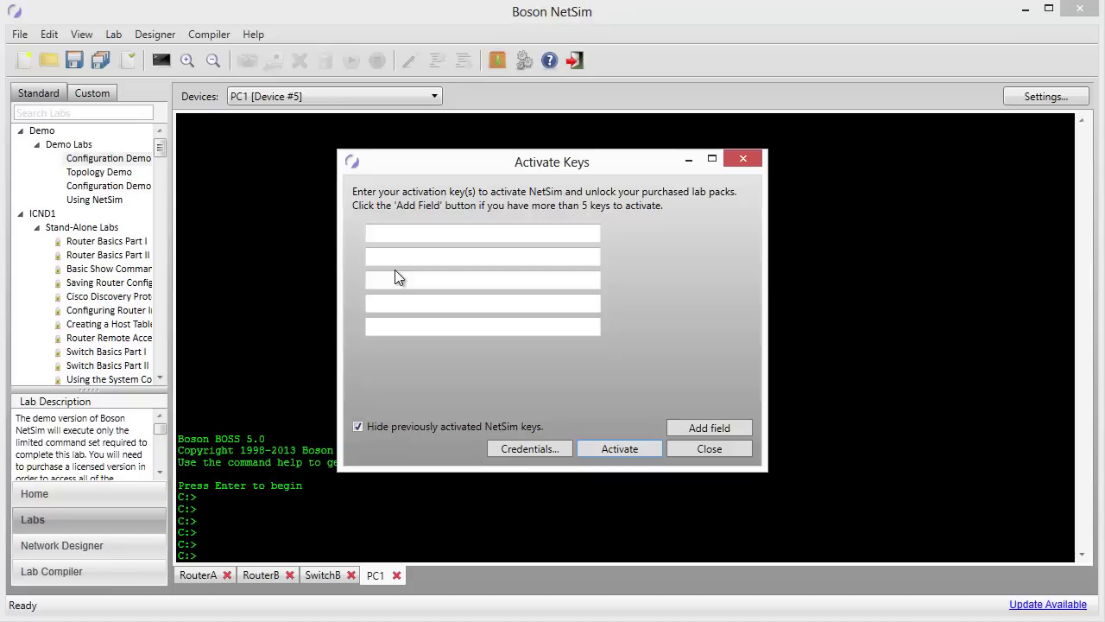
Close the Activate Keys dialog without entering any keys
click(710, 448)
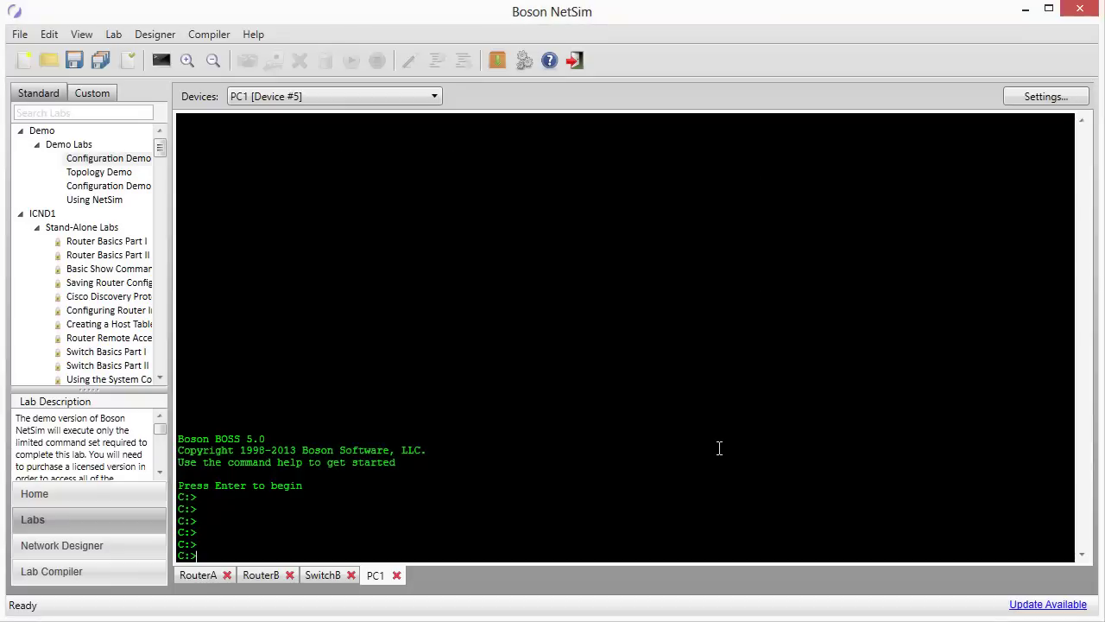